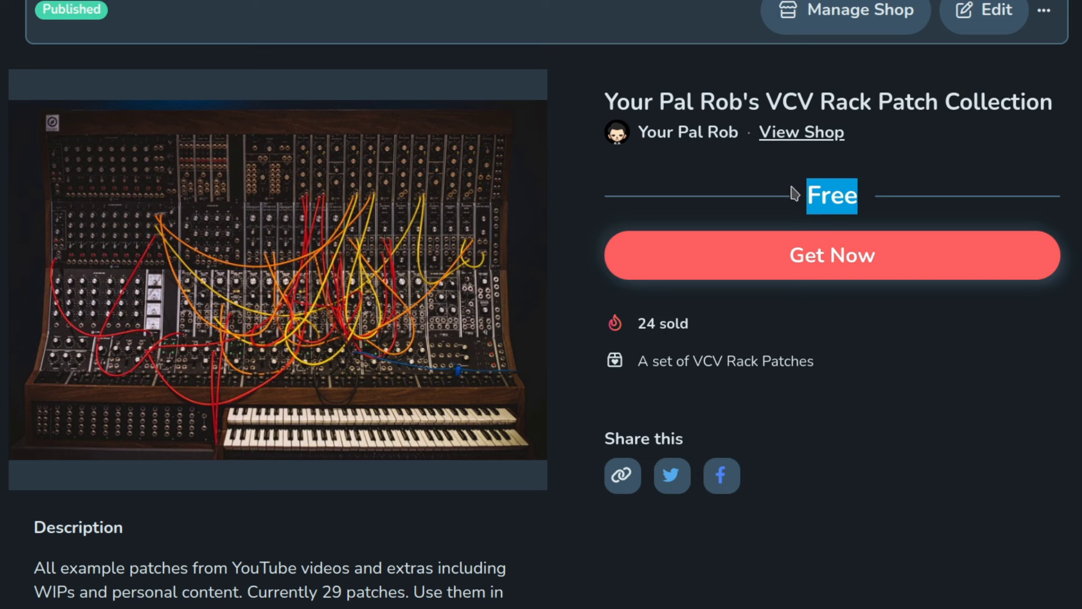
Bring up VCV Rack with the NOIS, Boomstick and Caudal modules placed and unpatched
click(801, 195)
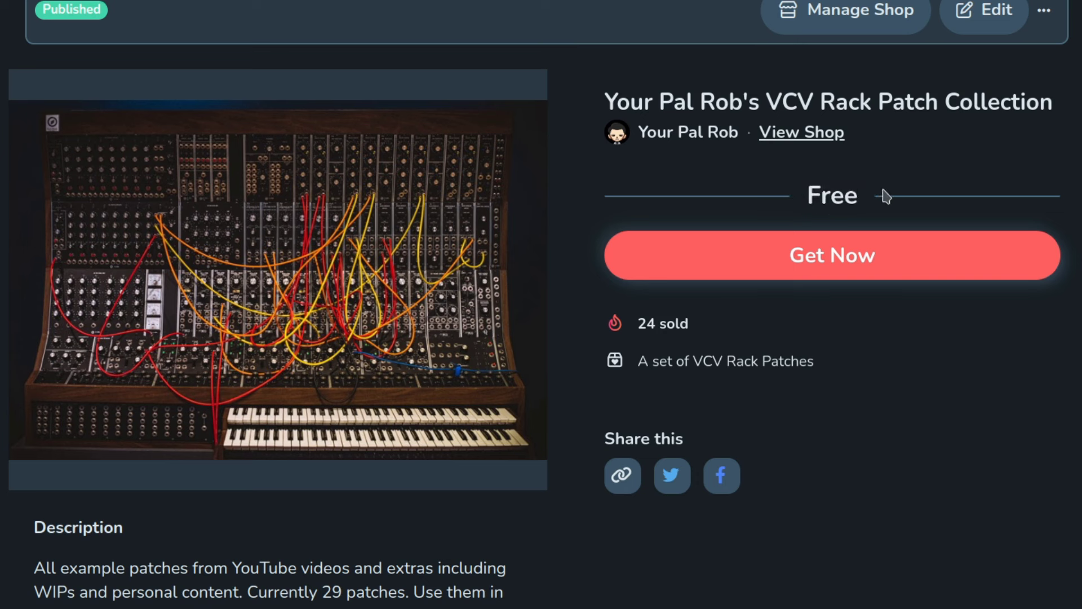
mouse_move(874, 200)
mouse_down()
mouse_move(778, 191)
mouse_move(868, 194)
mouse_up()
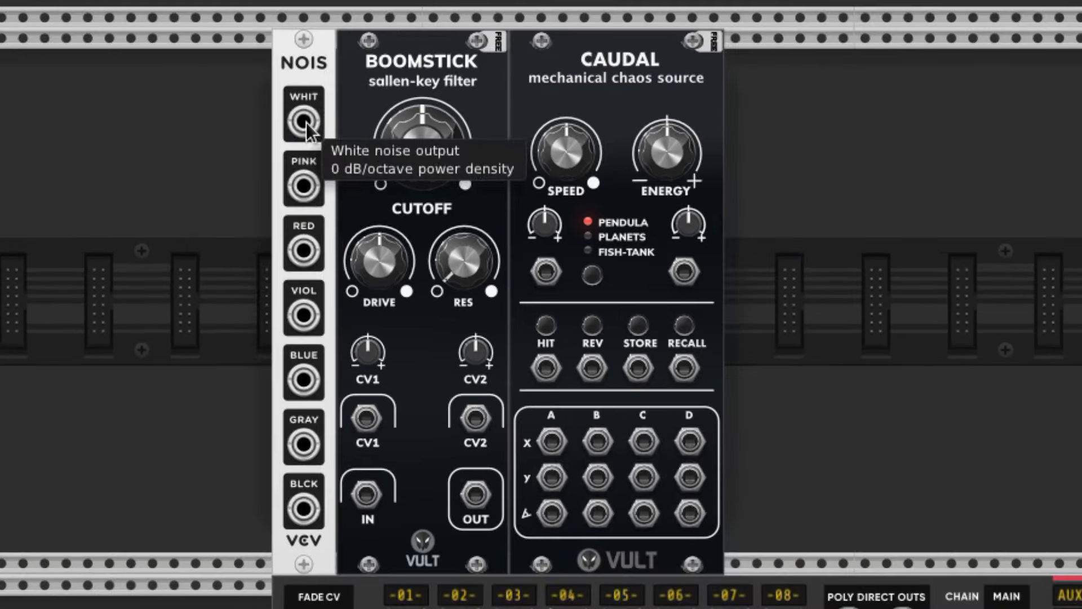
Patch NOIS WHIT through Boomstick into mixer channel 01 L and set cutoff near 69%
drag(305, 121, 334, 296)
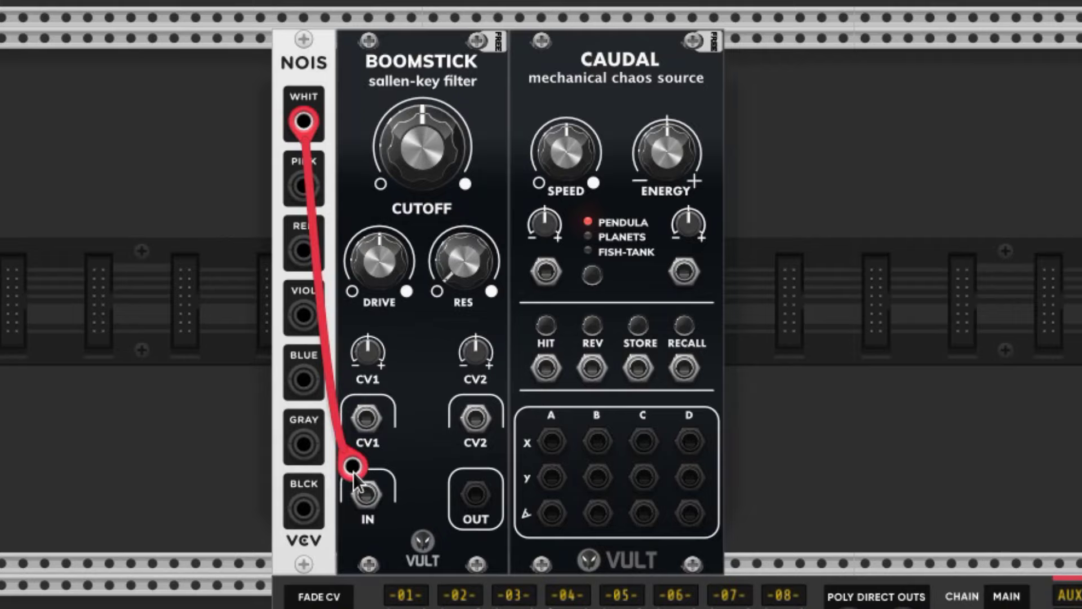
drag(353, 472, 360, 492)
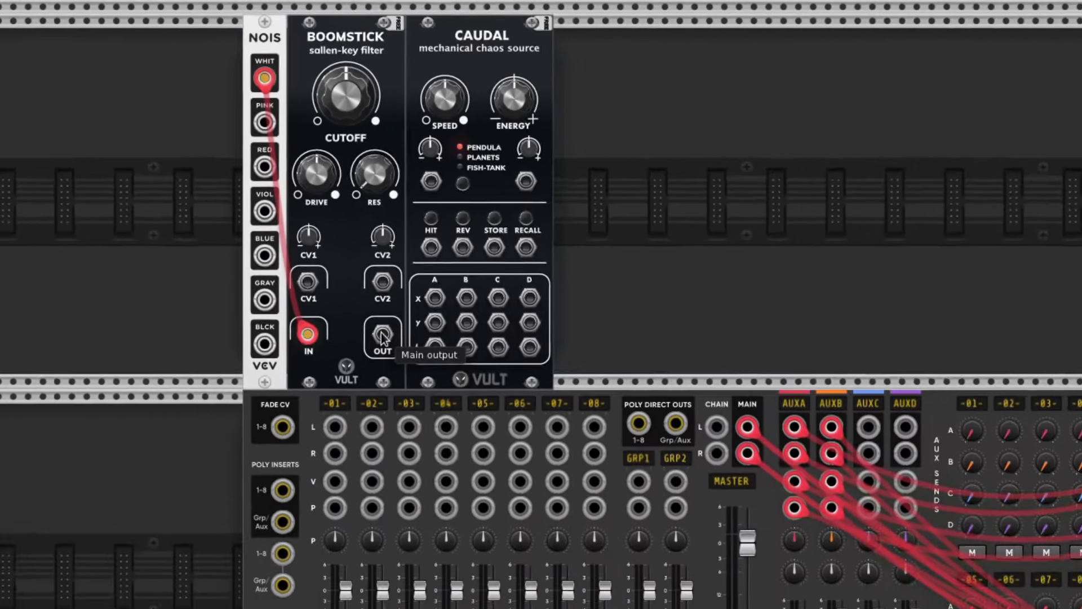
drag(382, 337, 335, 427)
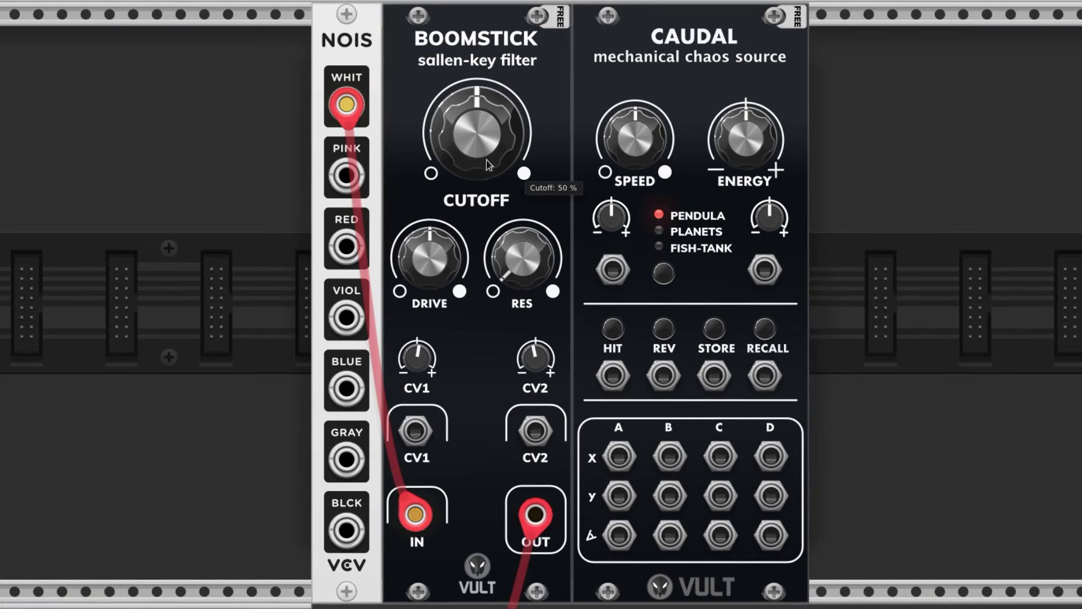
drag(477, 134, 477, 93)
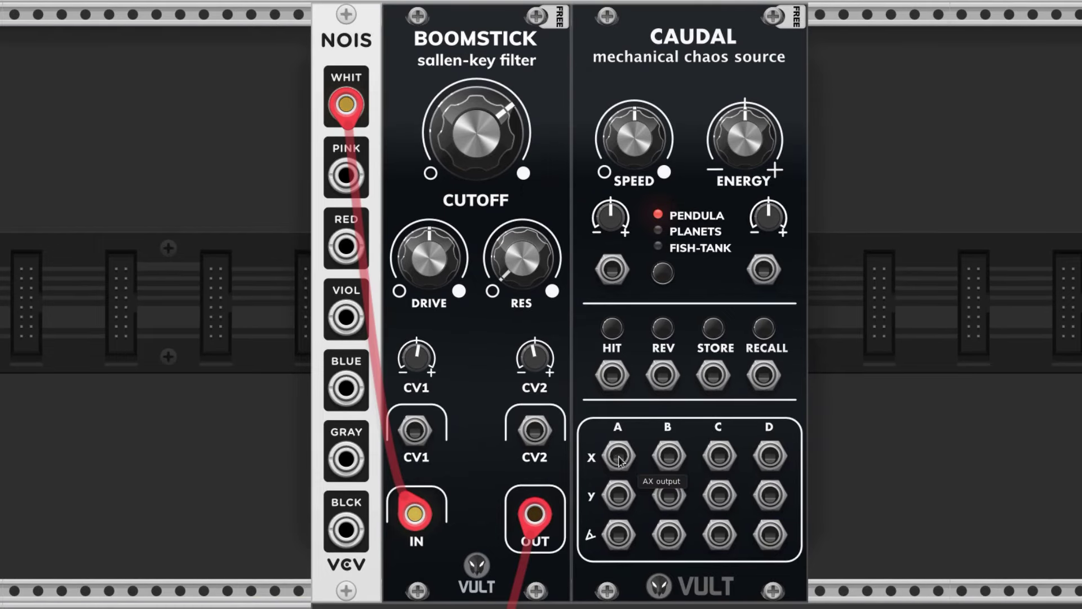
Cable Caudal AX/BX to Boomstick CV1/CV2, lower SPEED slightly and set ENERGY moderately positive
drag(618, 457, 416, 430)
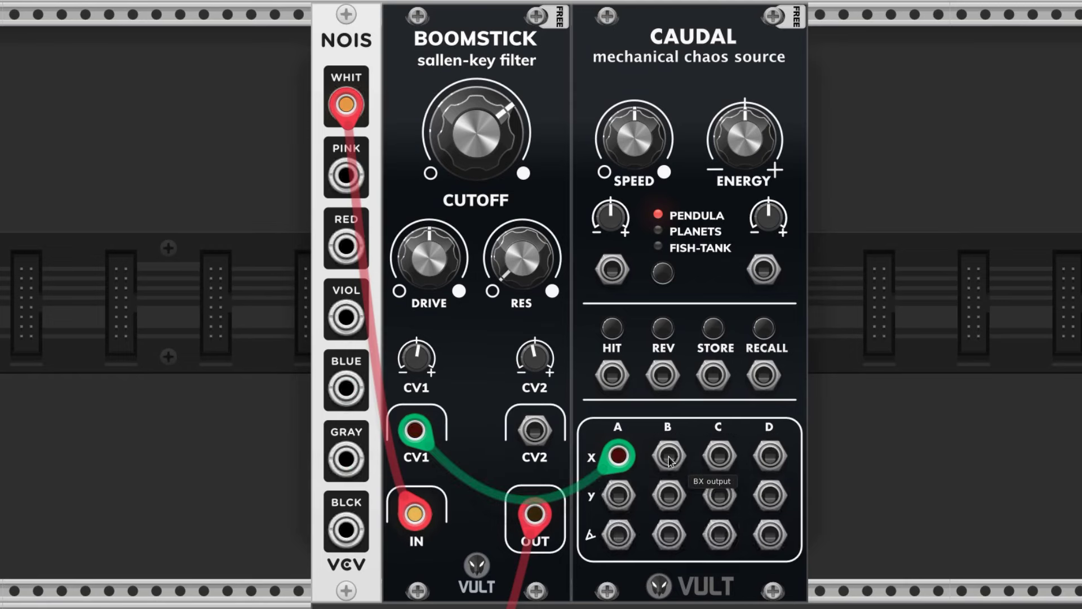
drag(669, 457, 534, 430)
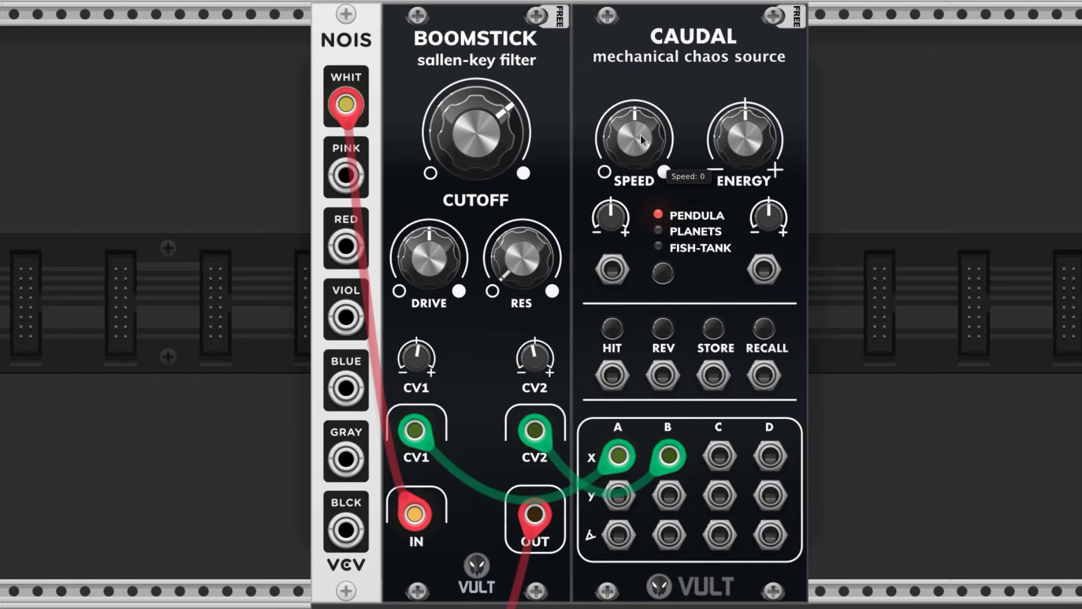
drag(632, 166, 631, 189)
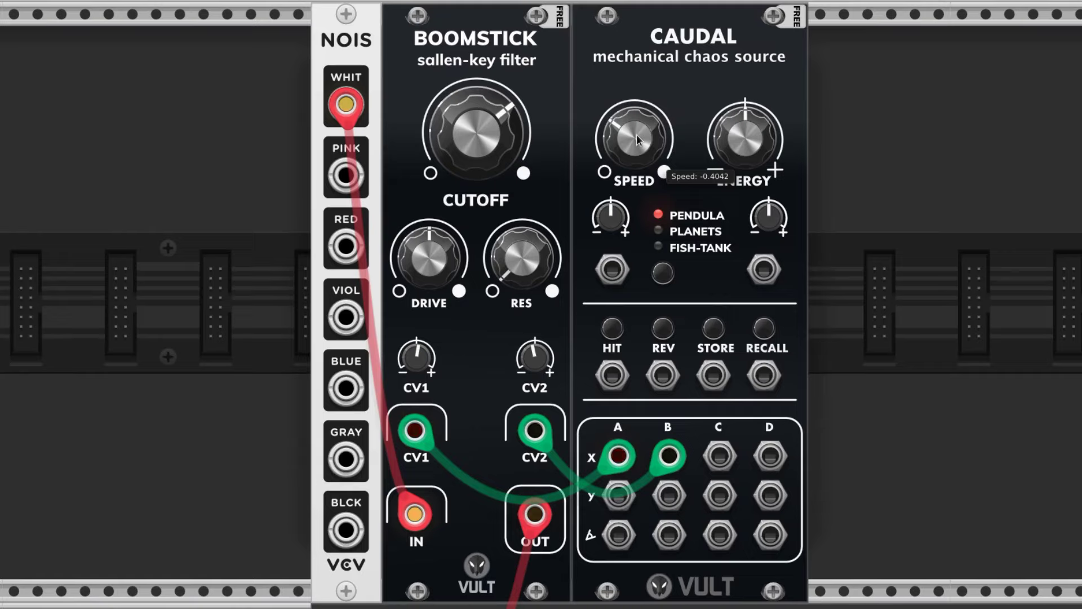
drag(743, 135, 743, 213)
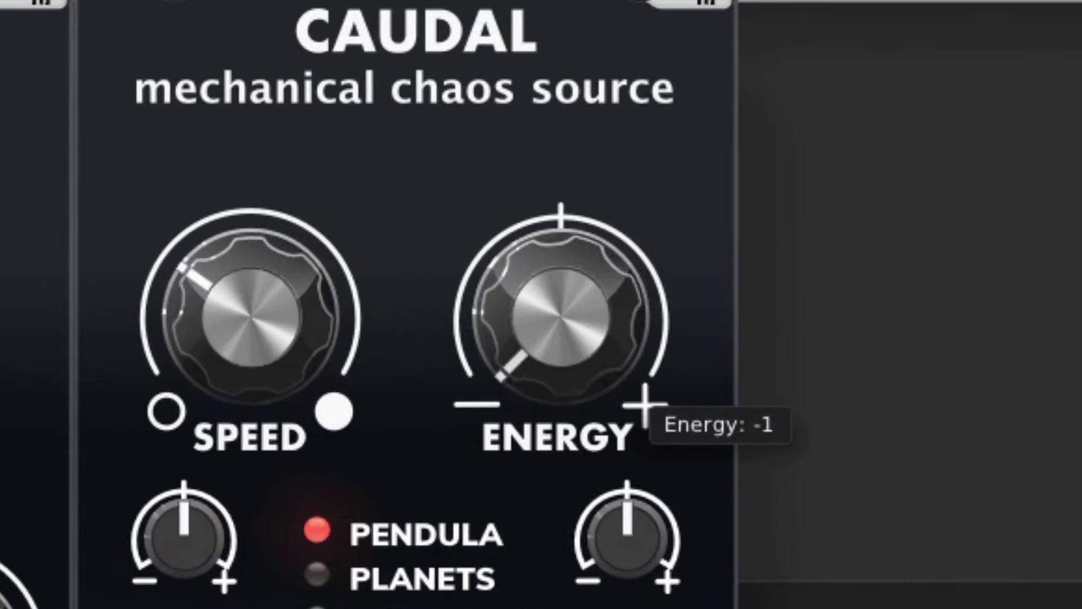
drag(561, 316, 561, 271)
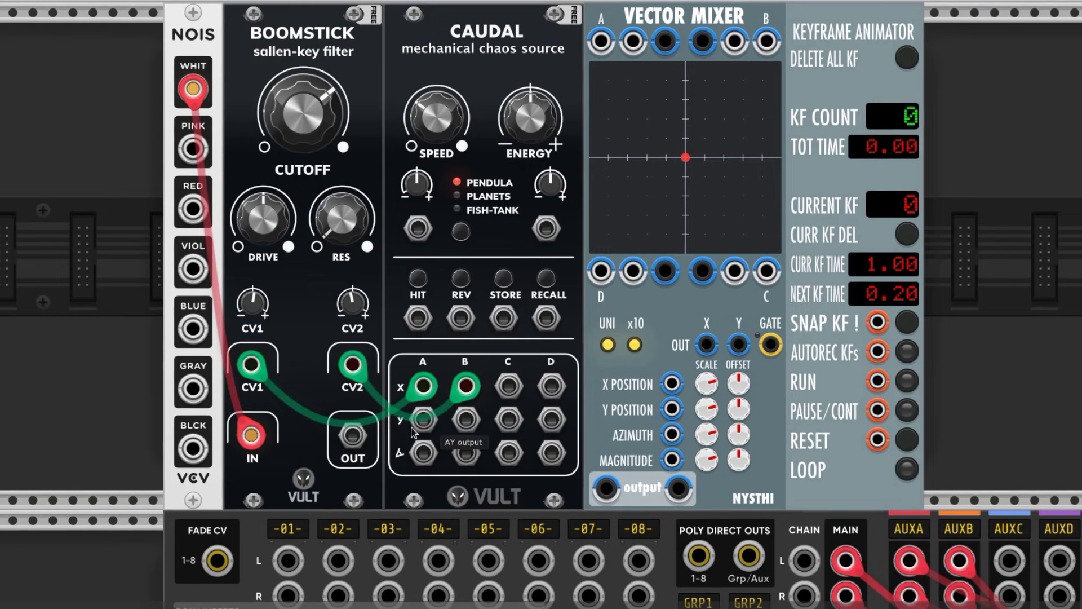
Patch Boomstick OUT into Vector Mixer A and B, outputs to channel 01 L/R, then test the pad
drag(352, 436, 601, 41)
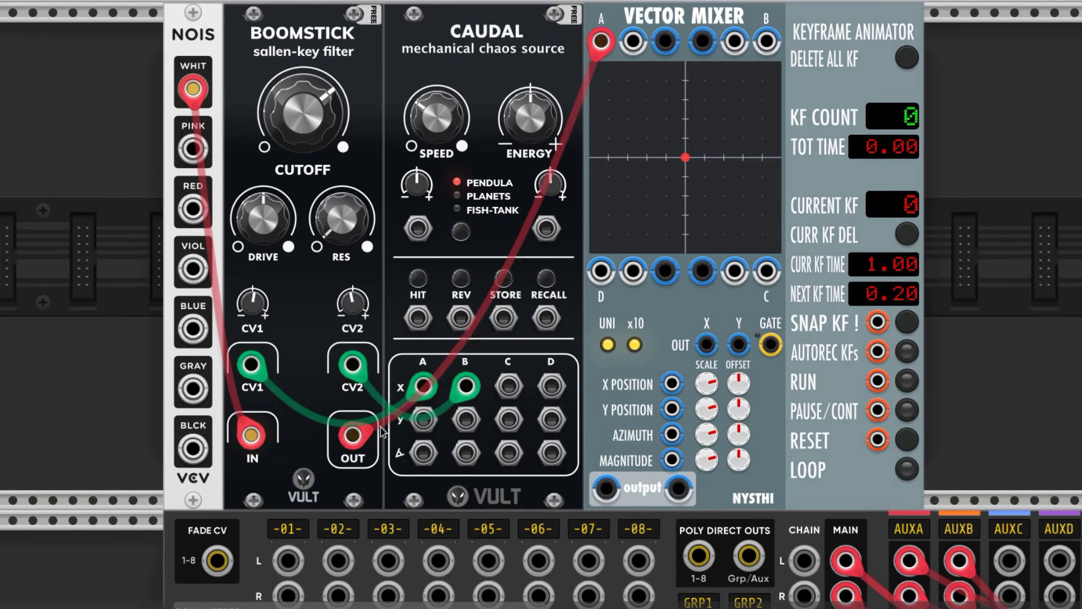
drag(353, 436, 772, 49)
drag(606, 488, 288, 560)
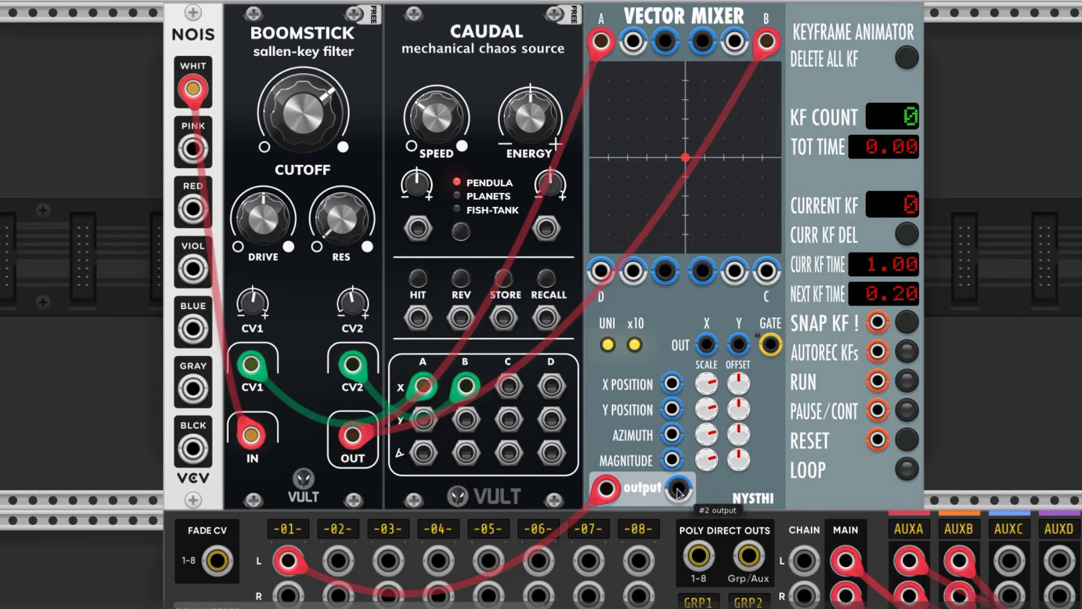
drag(679, 488, 280, 594)
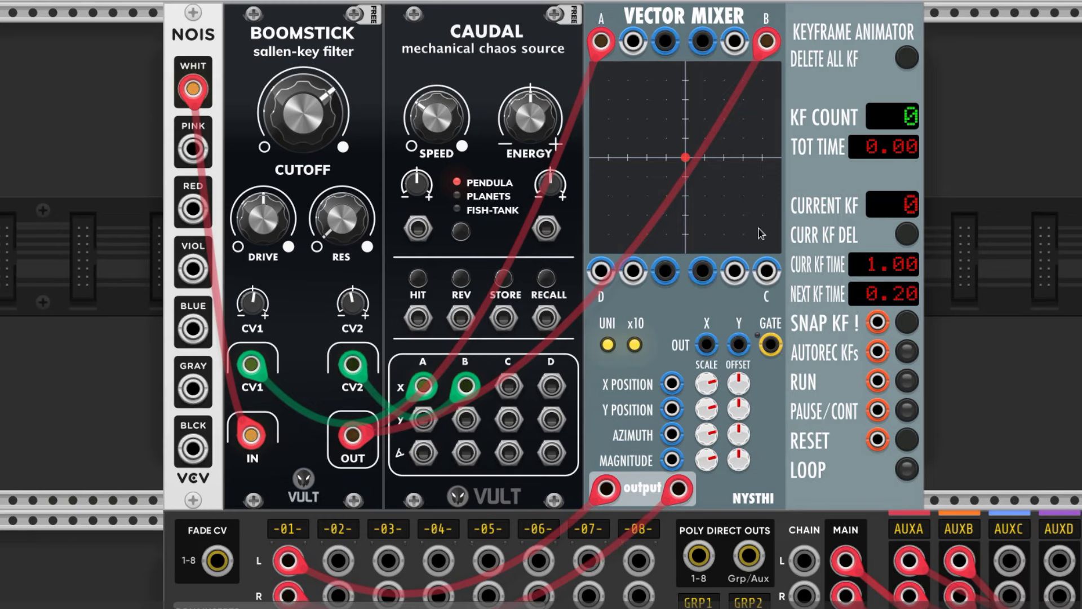
mouse_move(685, 158)
mouse_down()
mouse_move(685, 63)
mouse_move(685, 256)
mouse_move(688, 62)
mouse_move(688, 255)
mouse_move(633, 192)
mouse_move(632, 153)
mouse_move(745, 132)
mouse_move(758, 104)
mouse_move(728, 85)
mouse_move(631, 99)
mouse_move(635, 111)
mouse_move(730, 141)
mouse_move(717, 157)
mouse_move(661, 171)
mouse_move(712, 193)
mouse_move(708, 212)
mouse_move(650, 218)
mouse_move(647, 228)
mouse_move(725, 241)
mouse_move(711, 255)
mouse_move(649, 250)
mouse_move(642, 216)
mouse_move(703, 206)
mouse_move(740, 174)
mouse_move(685, 158)
mouse_up()
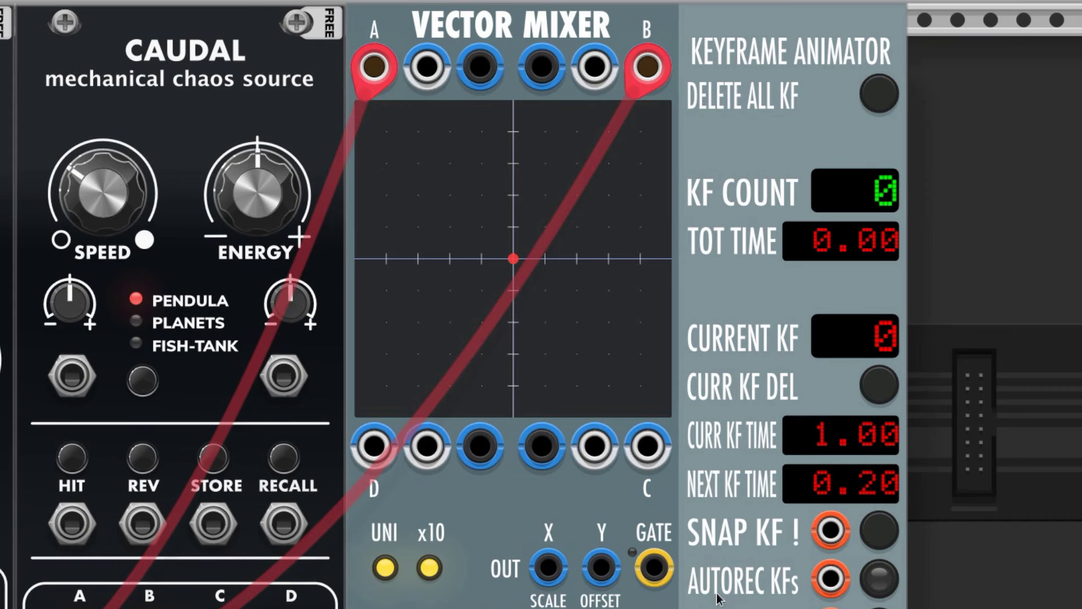
click(879, 578)
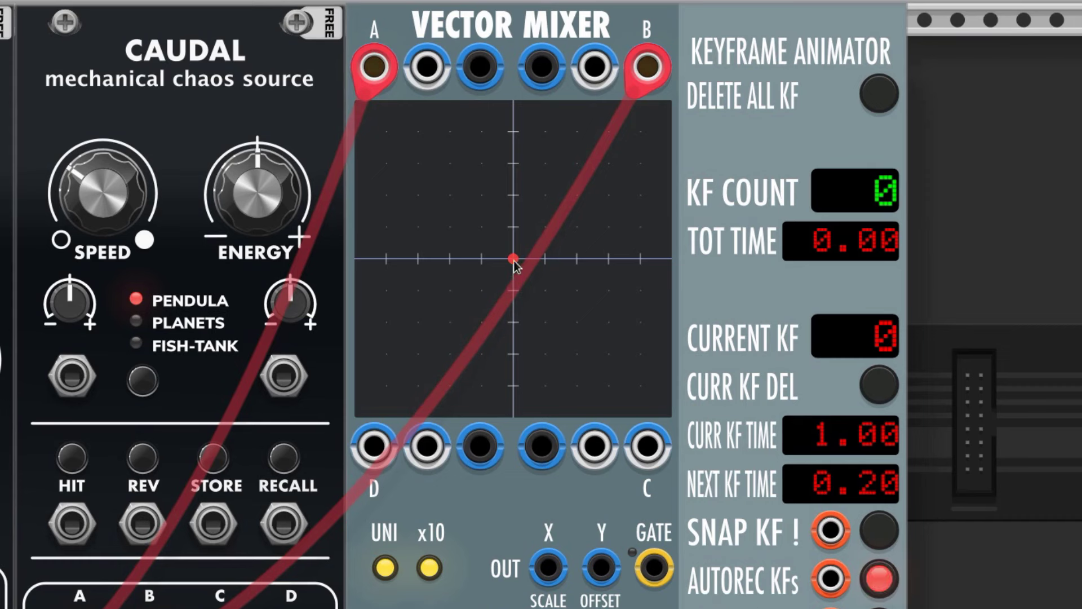
mouse_move(514, 259)
mouse_down()
mouse_move(541, 248)
mouse_move(538, 225)
mouse_move(479, 201)
mouse_move(540, 192)
mouse_move(551, 174)
mouse_move(532, 161)
mouse_move(479, 162)
mouse_up()
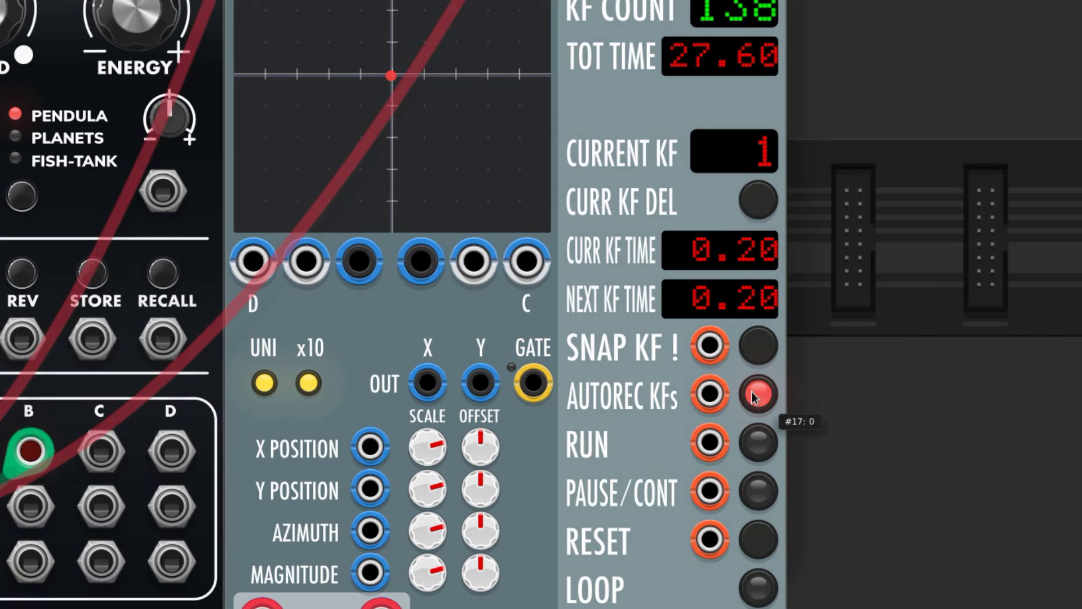
click(759, 589)
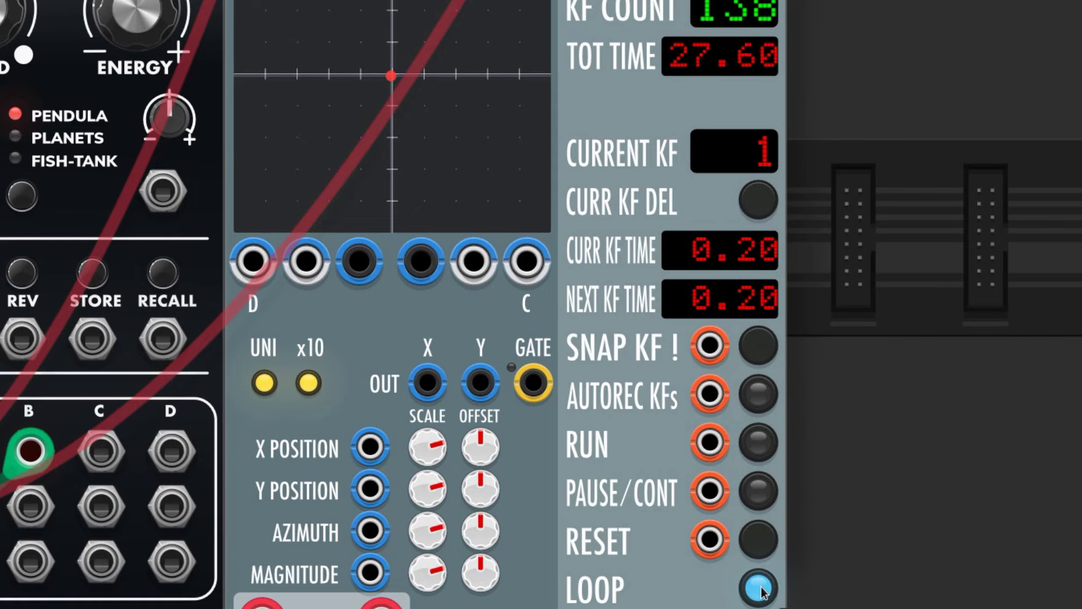
click(759, 442)
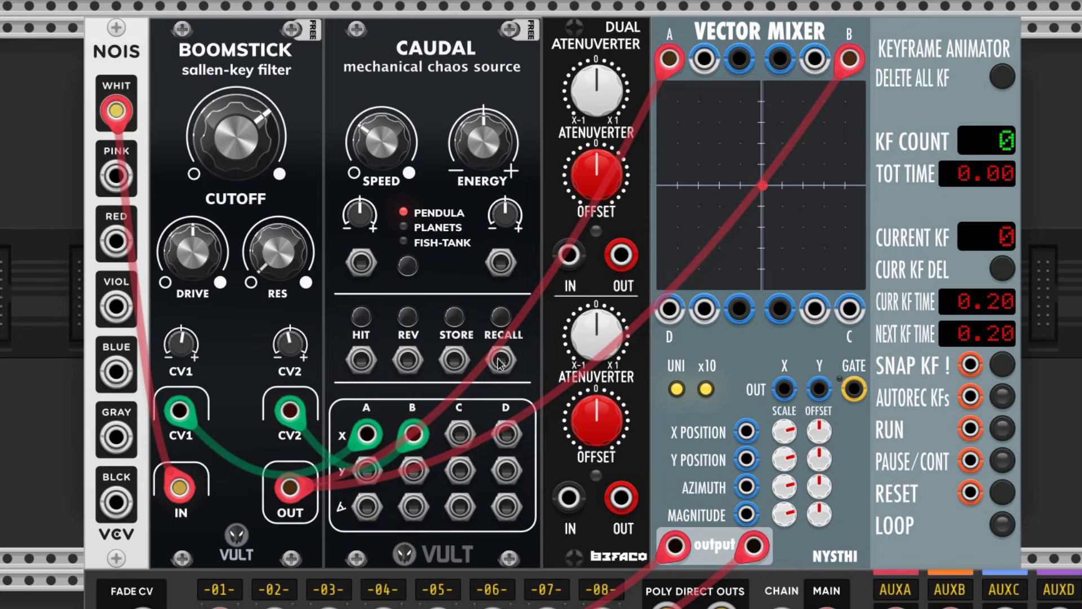
Route Caudal AY/BY through the Dual Atenuverter into Vector Mixer X/Y POSITION with UNI off
drag(367, 469, 569, 255)
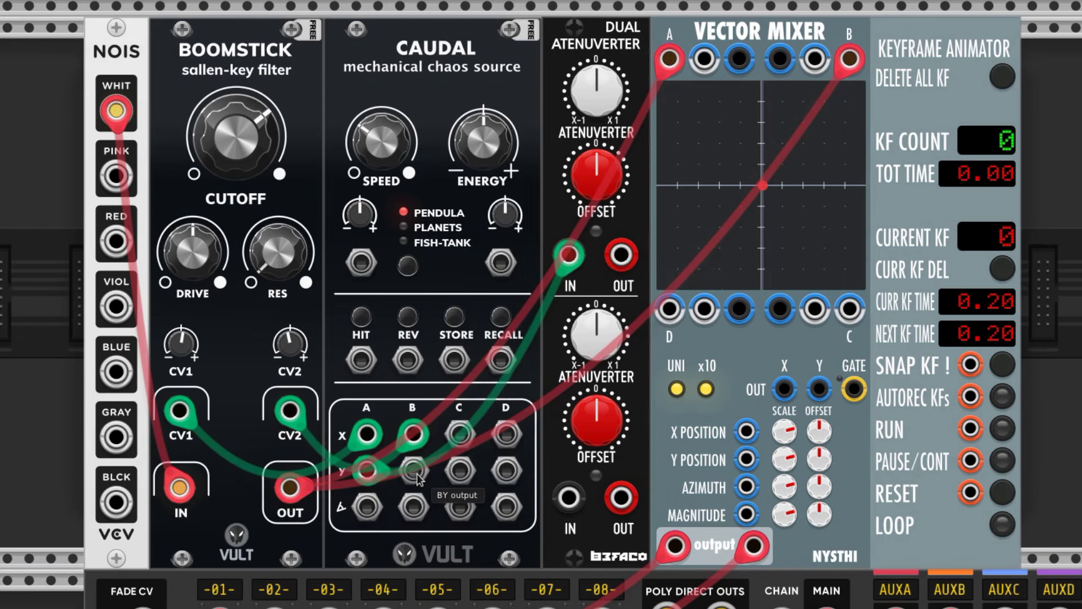
drag(417, 479, 567, 499)
drag(621, 255, 746, 431)
click(677, 388)
mouse_move(620, 497)
mouse_down()
mouse_move(694, 513)
mouse_move(730, 468)
mouse_up()
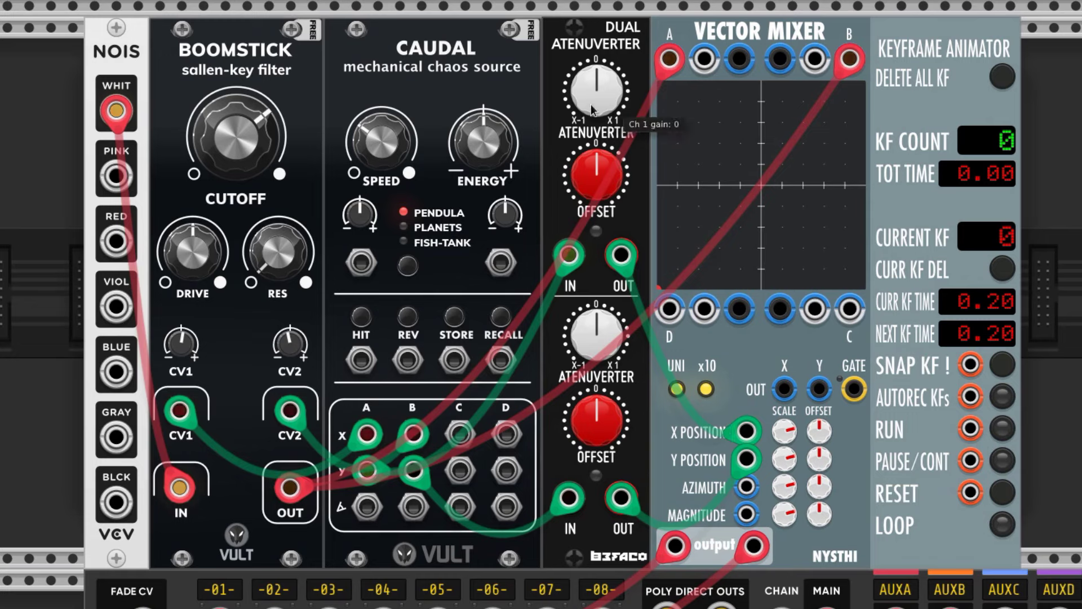
Set atenuverter offsets to about 5 V and 2 V, gains about 0.18 and -0.21
drag(597, 174, 596, 133)
drag(597, 420, 596, 375)
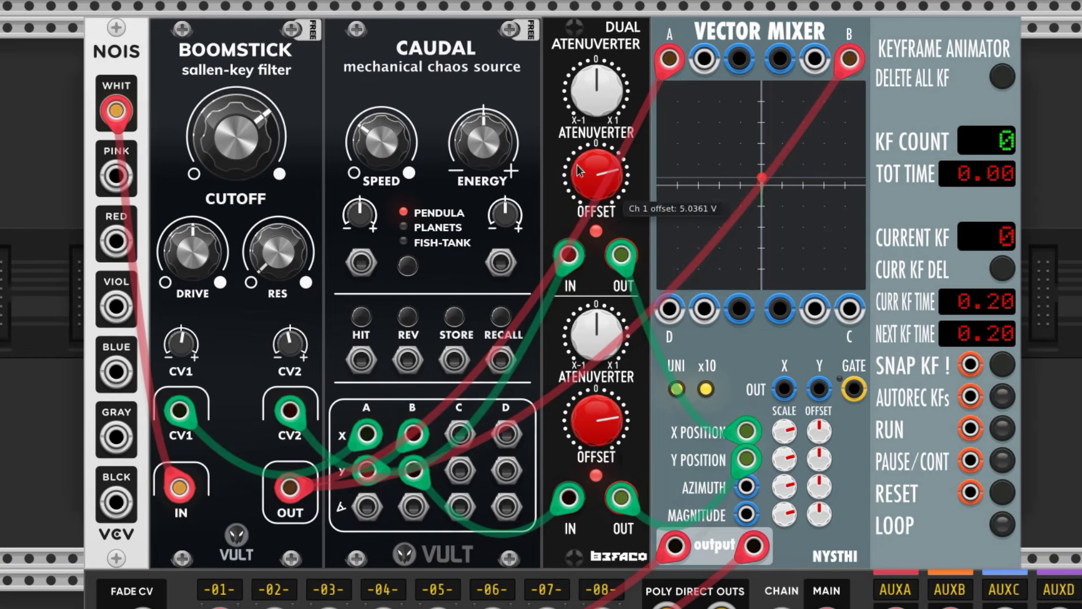
drag(597, 91, 597, 84)
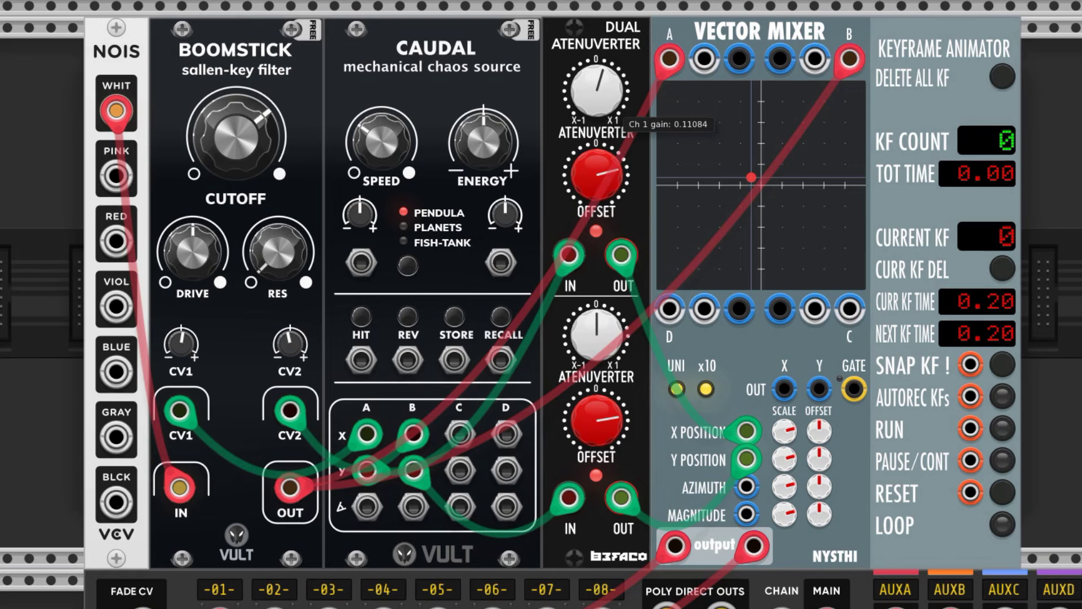
drag(596, 334, 596, 337)
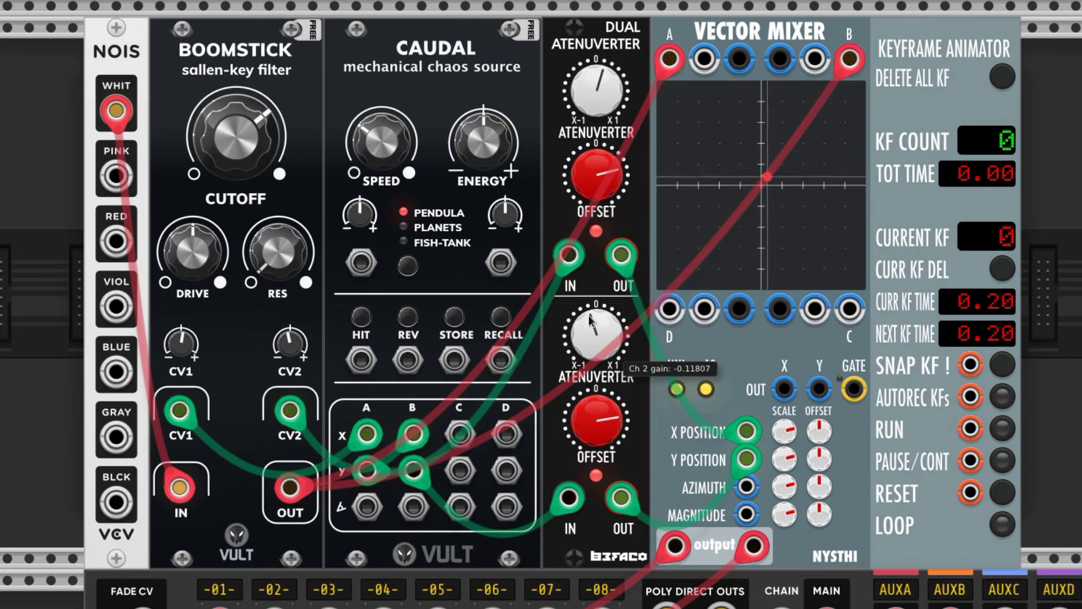
drag(591, 321, 591, 333)
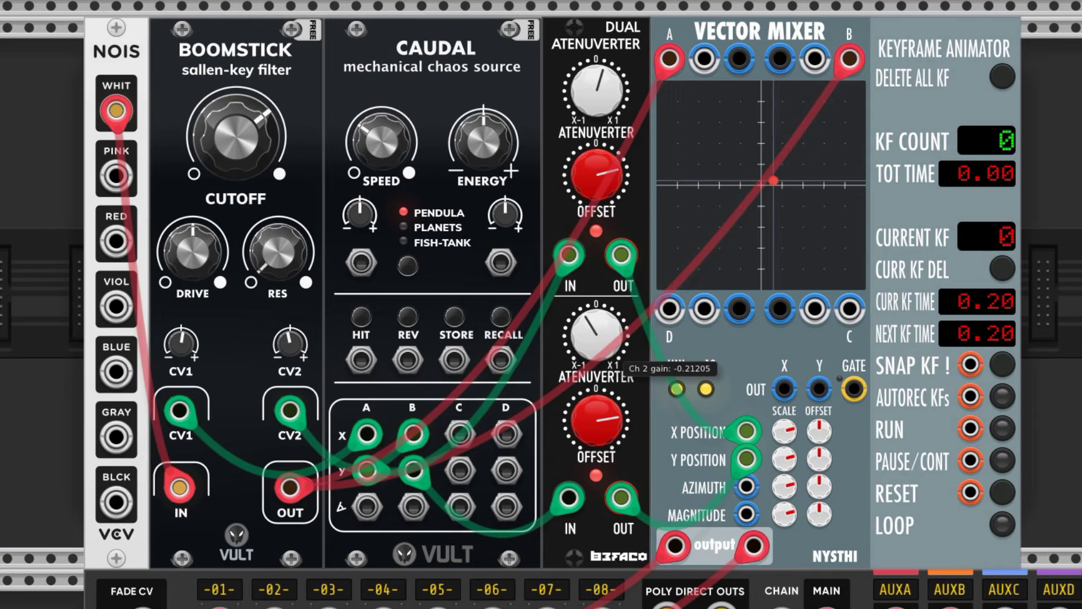
drag(596, 87, 597, 85)
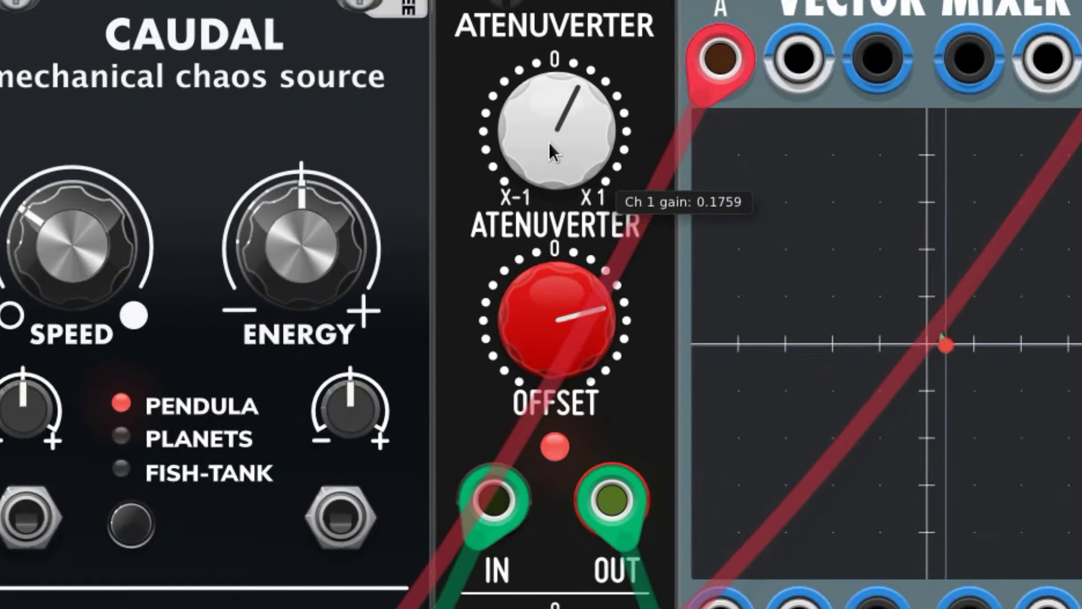
mouse_move(557, 353)
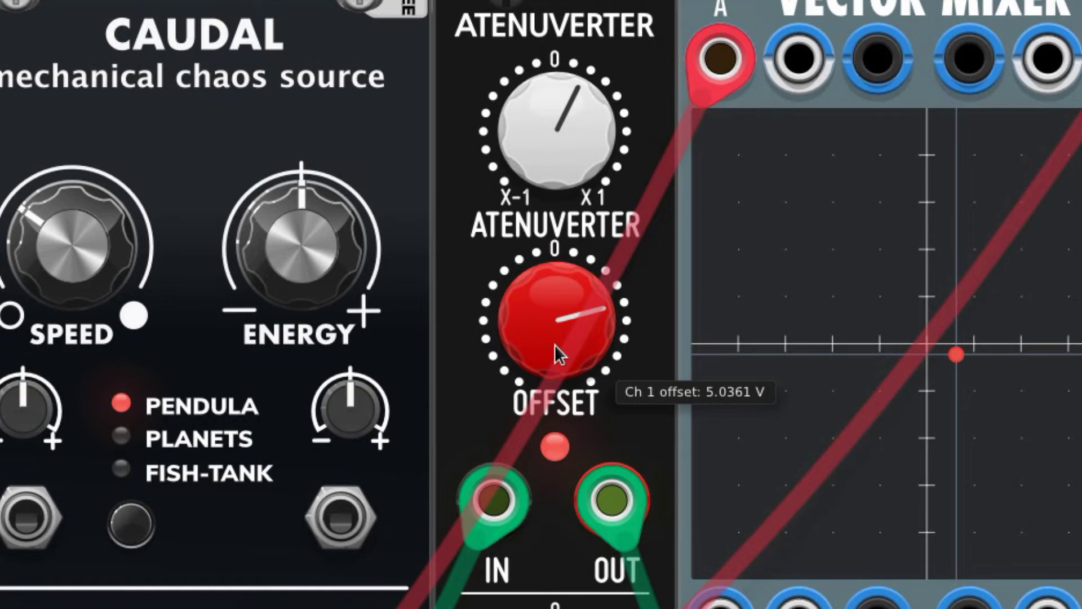
mouse_move(586, 504)
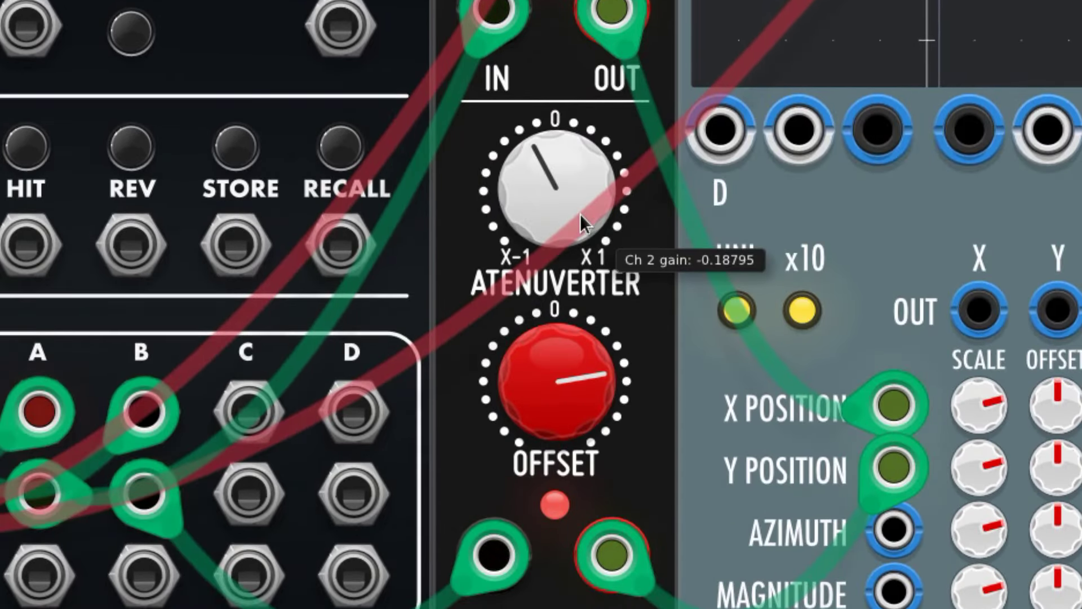
mouse_move(563, 362)
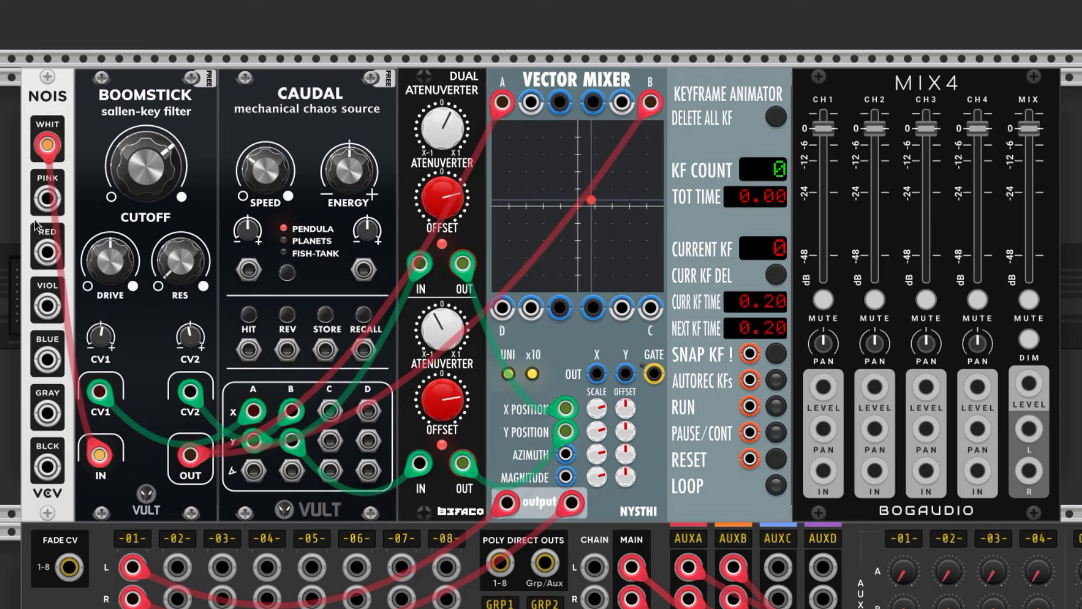
Patch pink and red noise into MIX4 and place a duplicate Boomstick at the rack's right end
drag(46, 199, 815, 479)
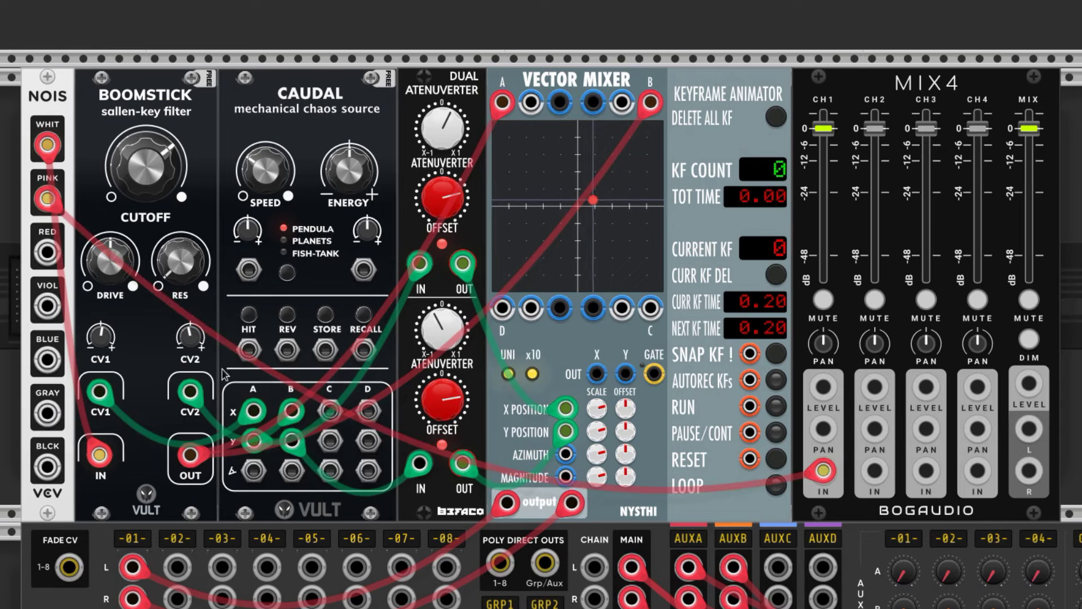
drag(47, 252, 875, 470)
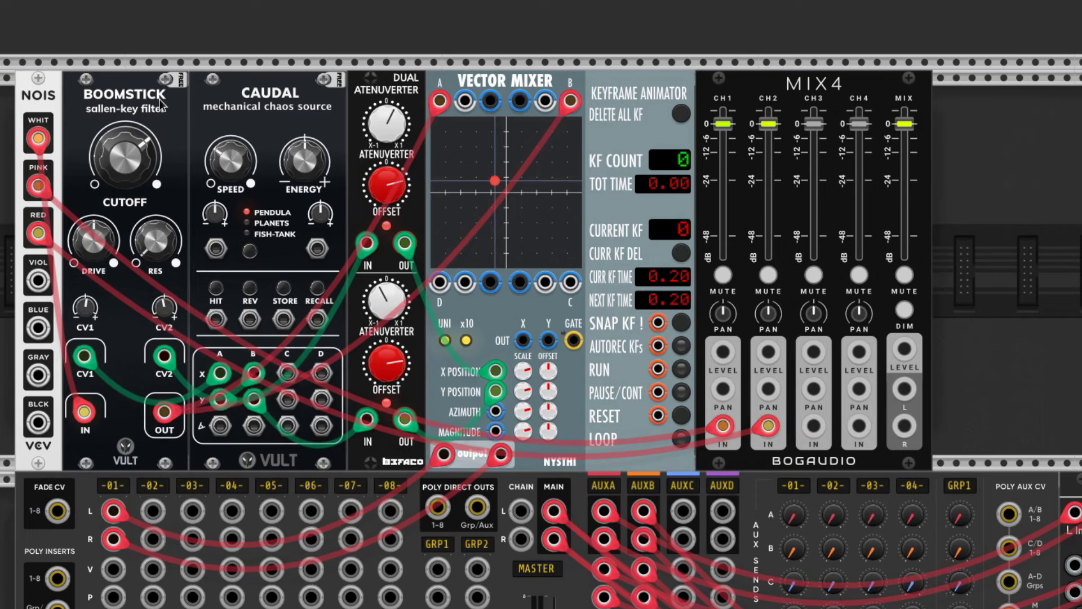
key(ctrl+d)
drag(224, 92, 965, 93)
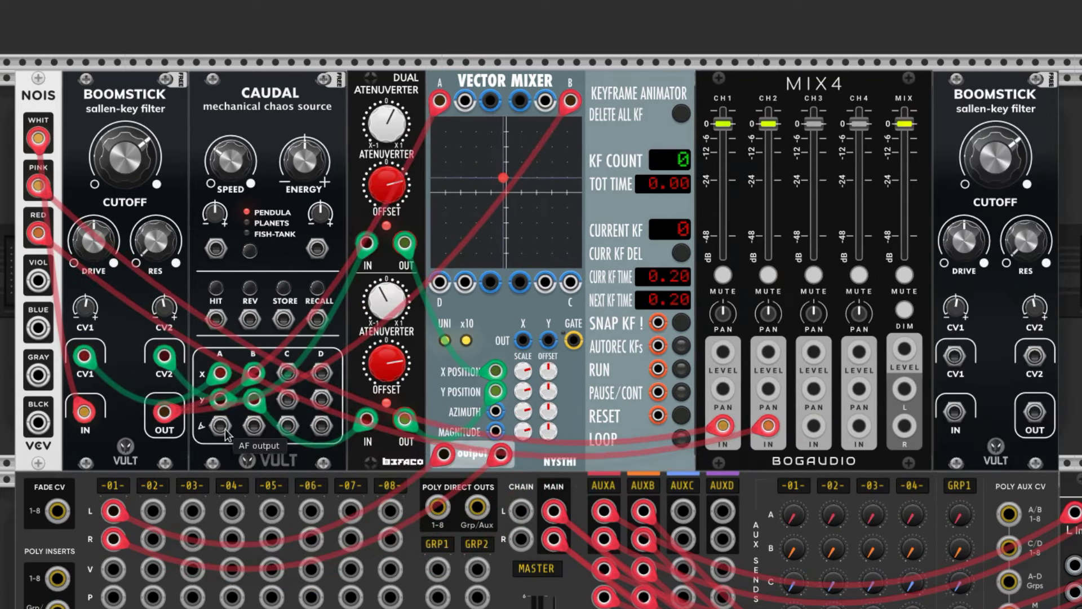
Modulate the new Boomstick's CV1/CV2 from Caudal, trim CV1, and lower MIX4 channels 1–2 to about -25.5/-31.35 dB
drag(221, 426, 955, 356)
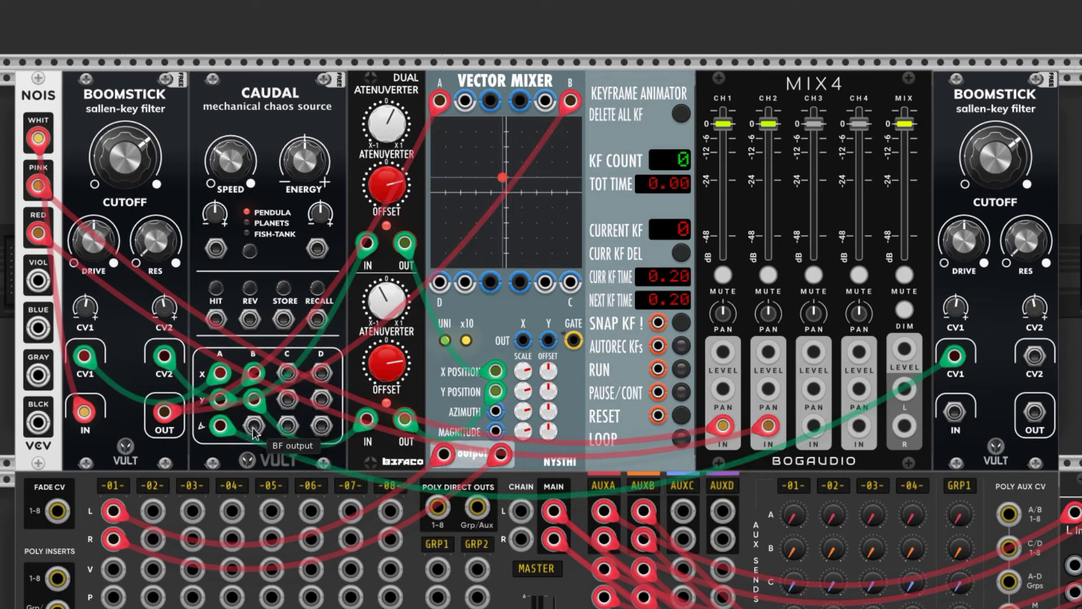
drag(254, 425, 1035, 355)
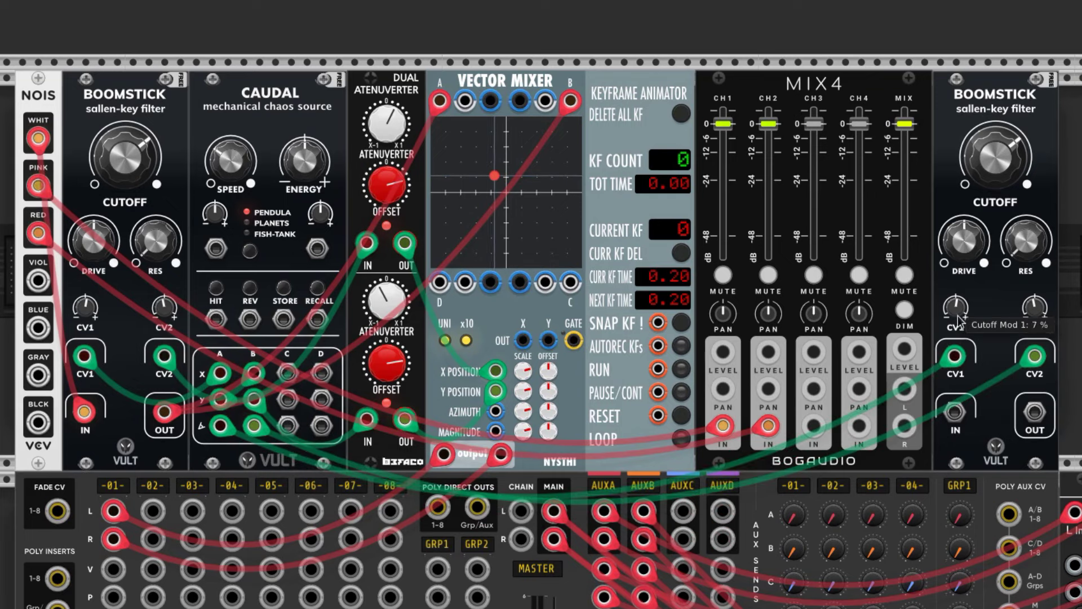
drag(956, 307, 955, 316)
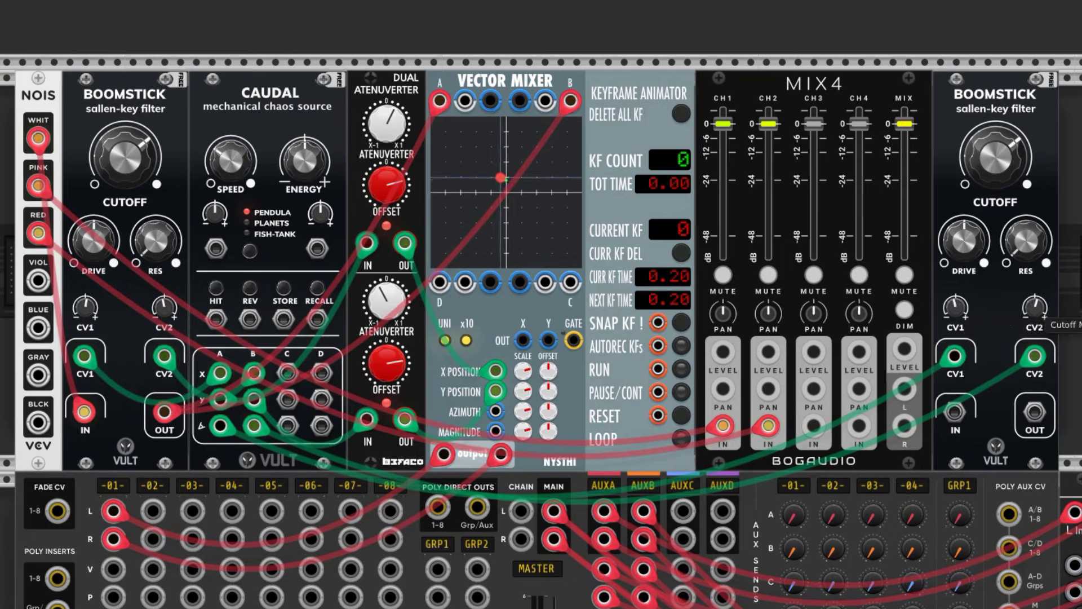
drag(768, 123, 768, 193)
drag(723, 123, 721, 181)
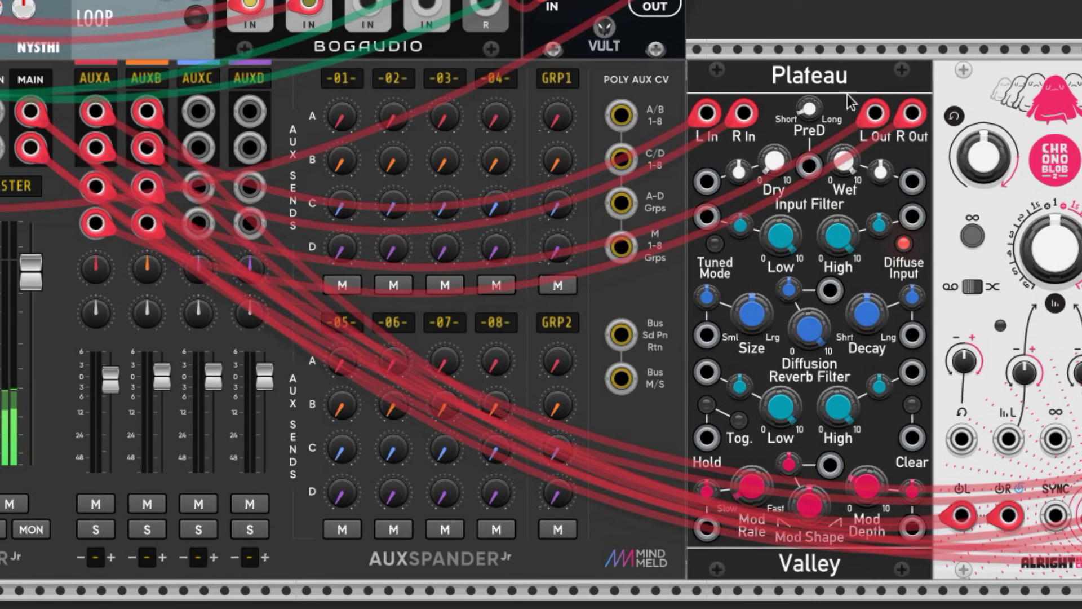
Turn the AuxSpander channel 01 AUX A knob fully counter-clockwise to about -97.7 dB
drag(343, 117, 393, 124)
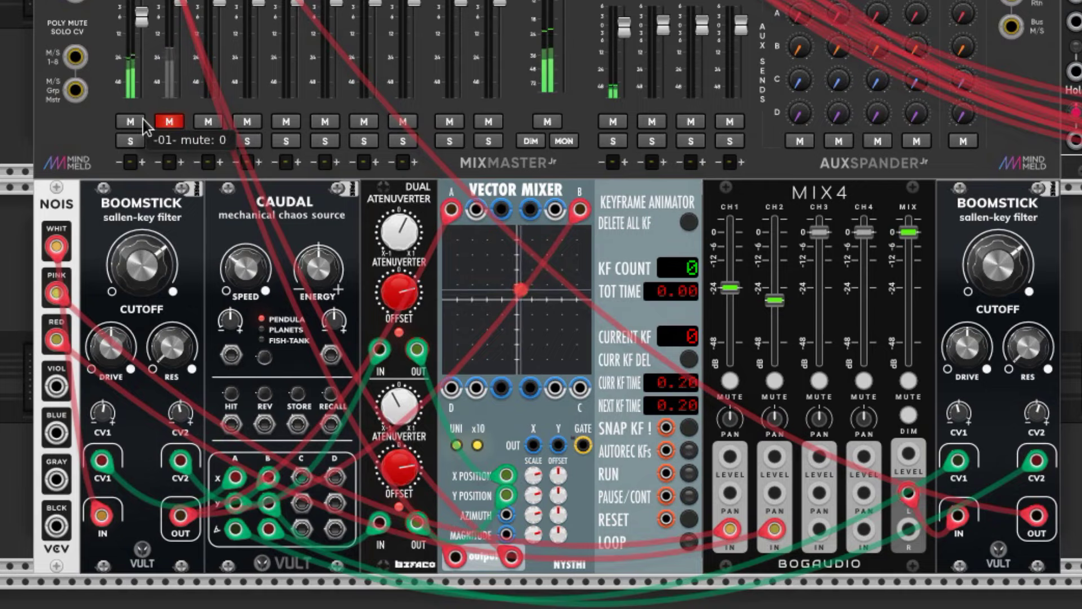
Mute MixMaster channel 01 with its M button
click(145, 122)
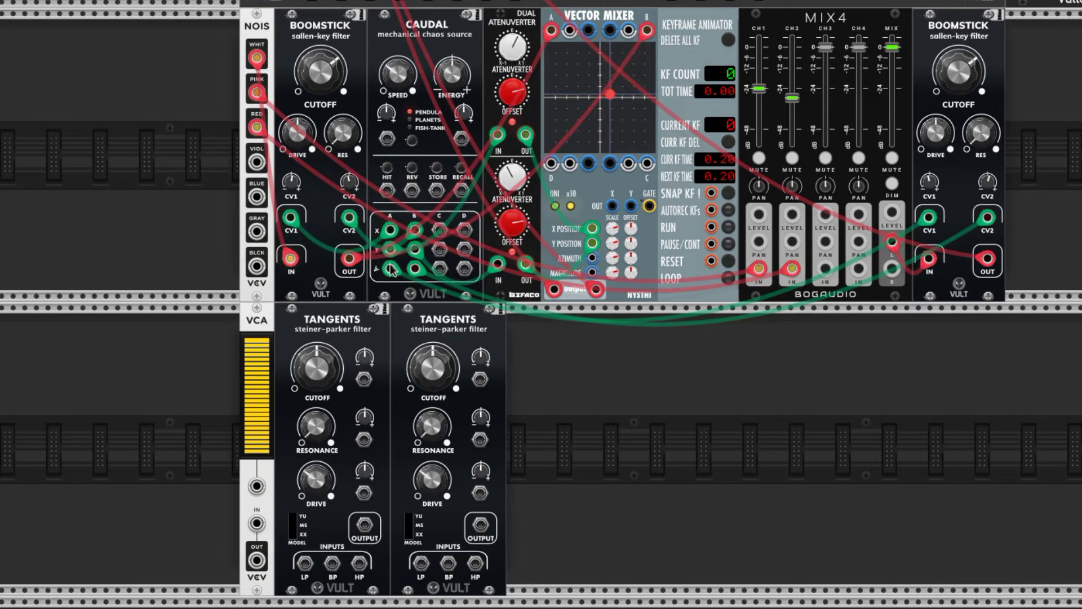
Patch red noise (blue cable) into VCA CV, white noise into VCA IN, VCA OUT into Tangents BP
drag(256, 127, 258, 487)
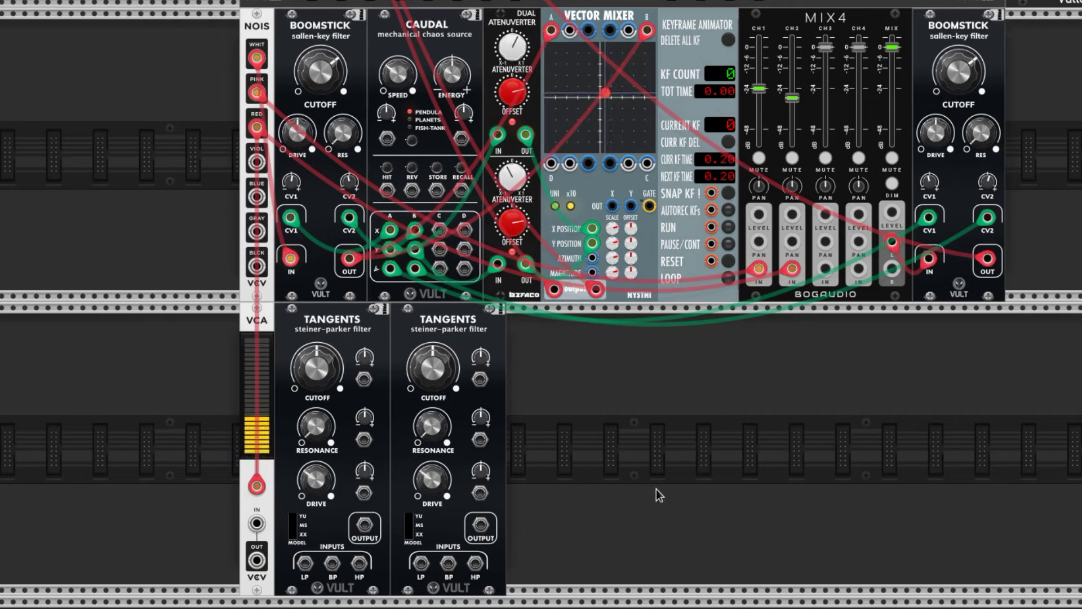
click(257, 485)
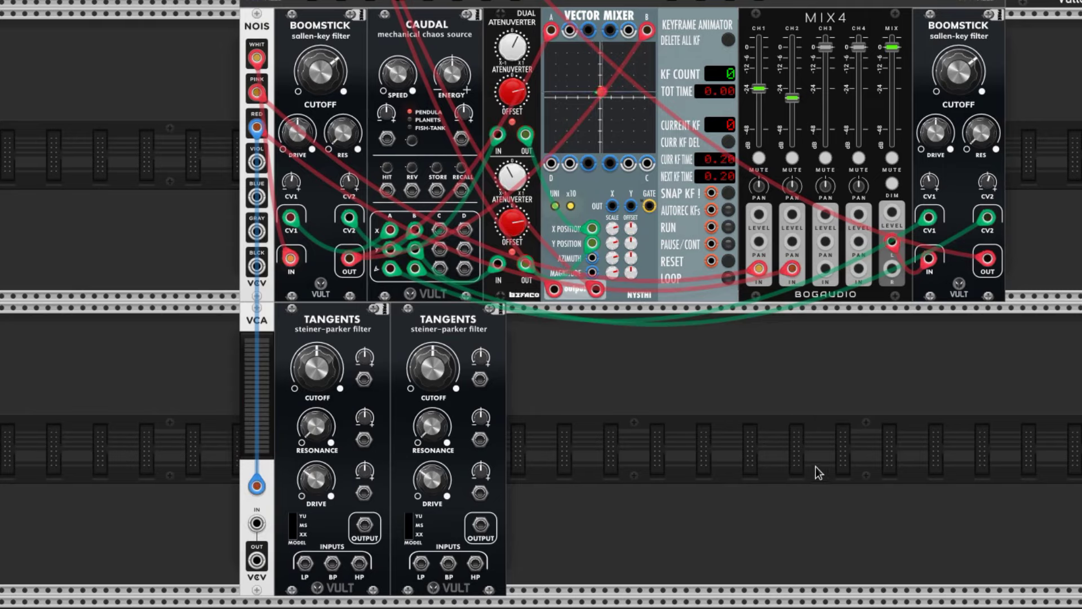
drag(257, 59, 256, 523)
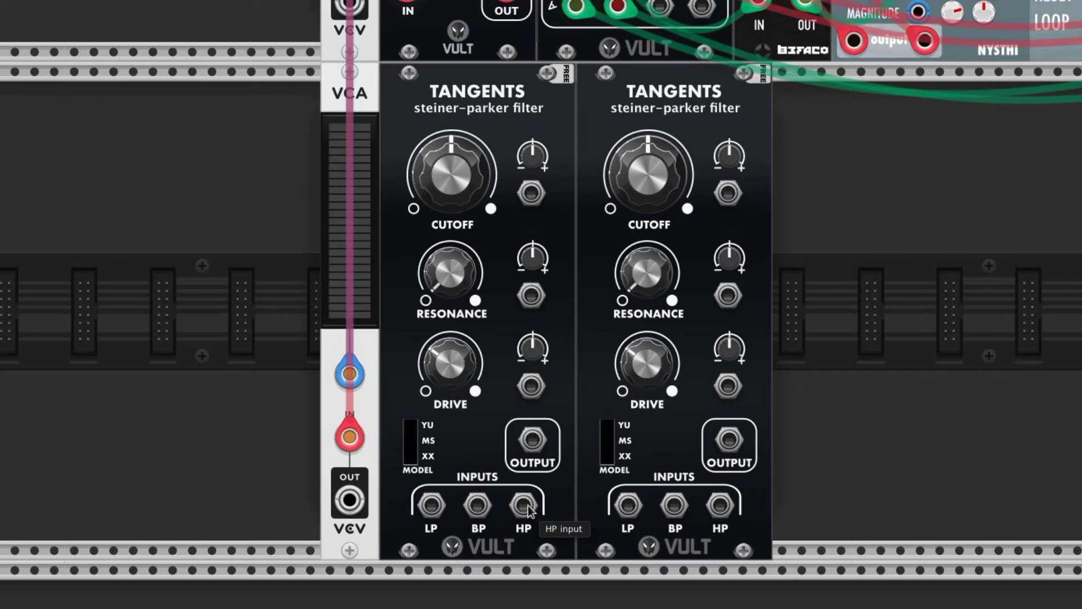
drag(350, 499, 485, 509)
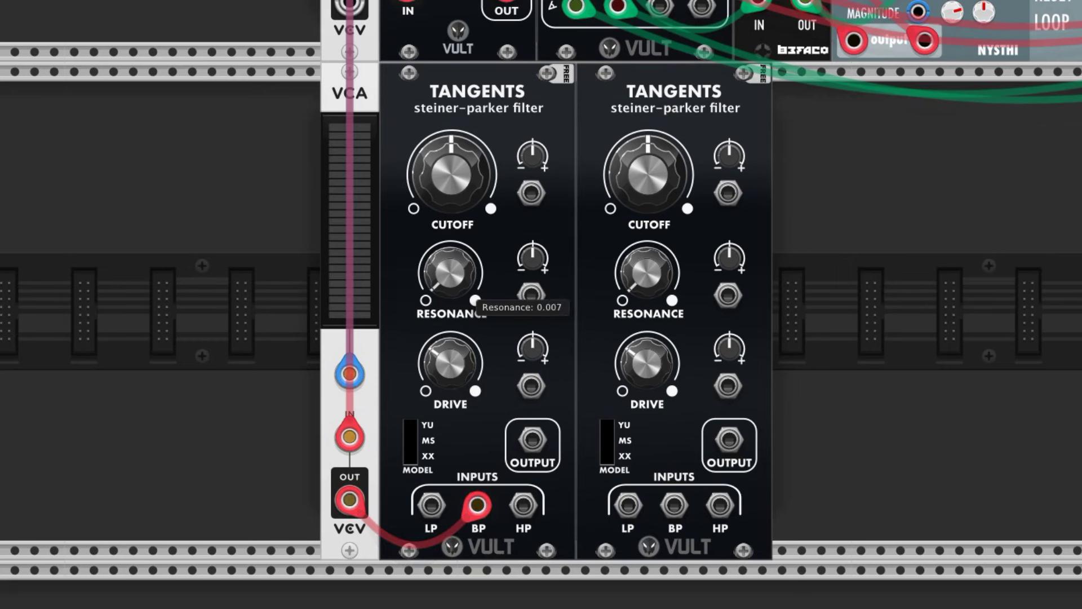
Chain into a second Tangents LP with cutoff 0.69 and resonance 0.35, then out through MIX4 CH1 to the main mix
mouse_move(450, 273)
mouse_down()
mouse_move(450, 264)
mouse_move(459, 291)
mouse_up()
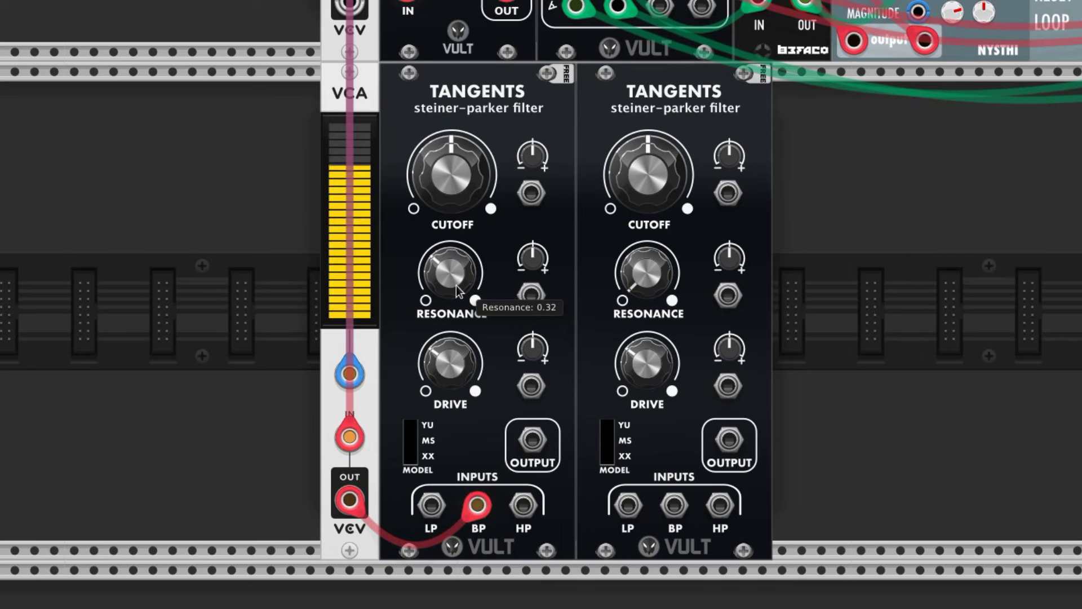
drag(533, 441, 626, 510)
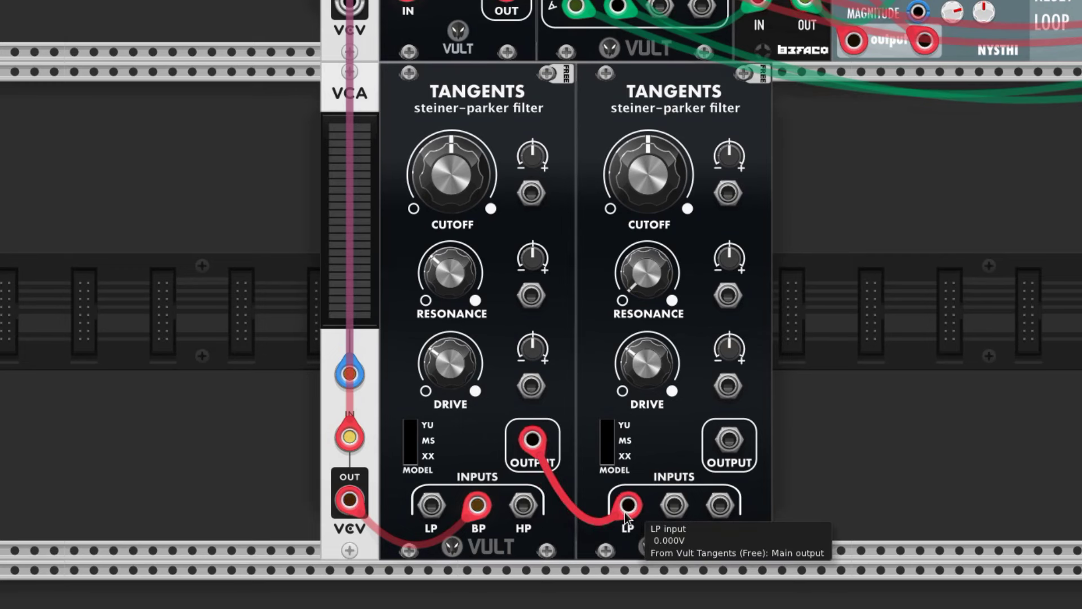
drag(663, 207, 663, 135)
drag(647, 274, 646, 187)
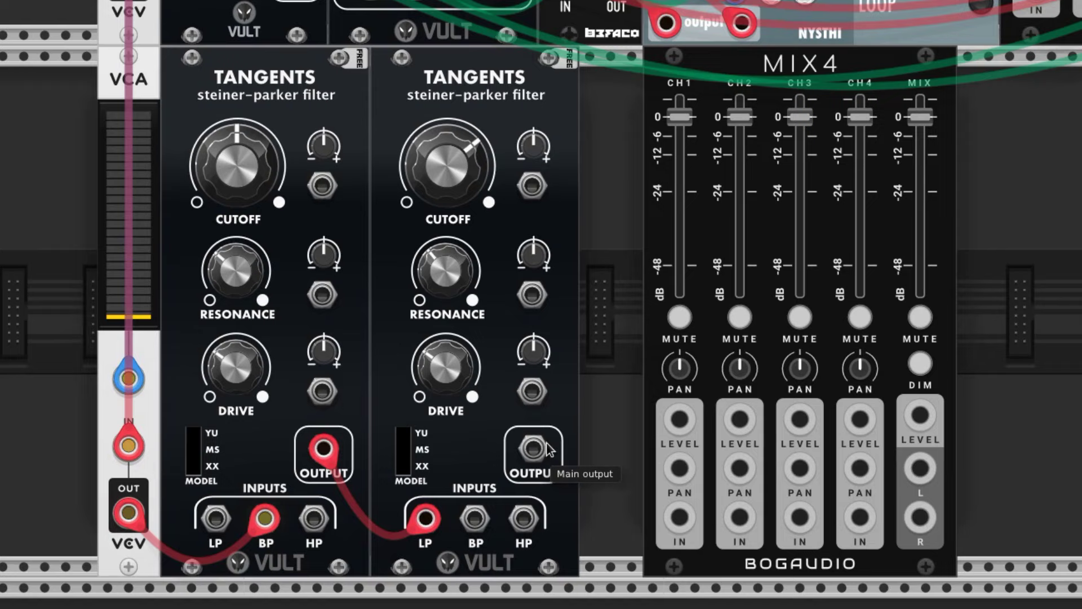
drag(533, 448, 678, 521)
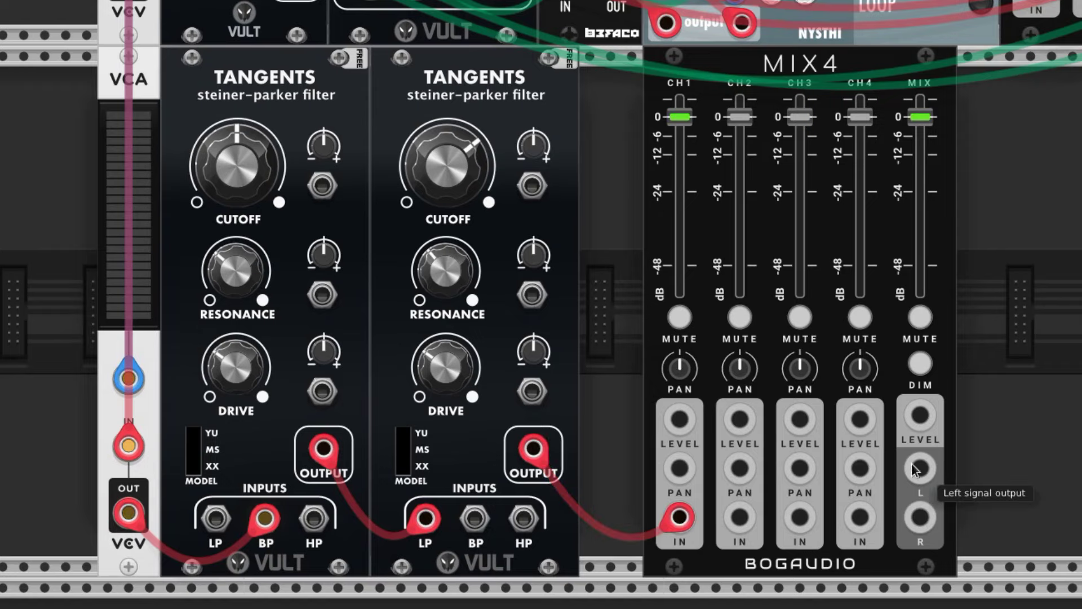
drag(920, 468, 333, 8)
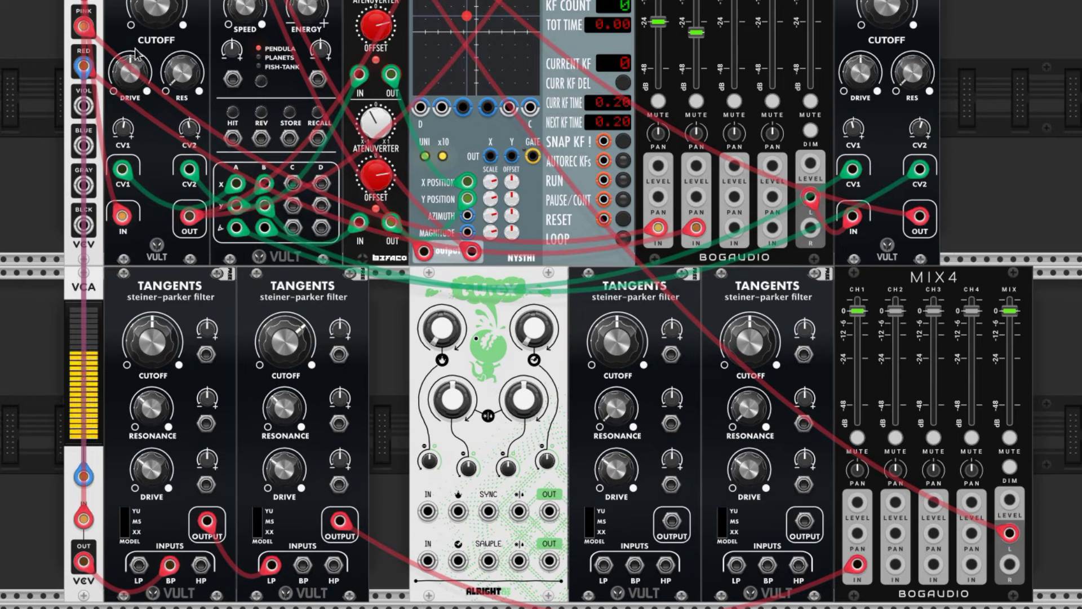
Cable noise into t-WreX's lower IN, then enter Chomp Depth 4900 and Chomp Dry/Wet 0.7
drag(339, 521, 428, 561)
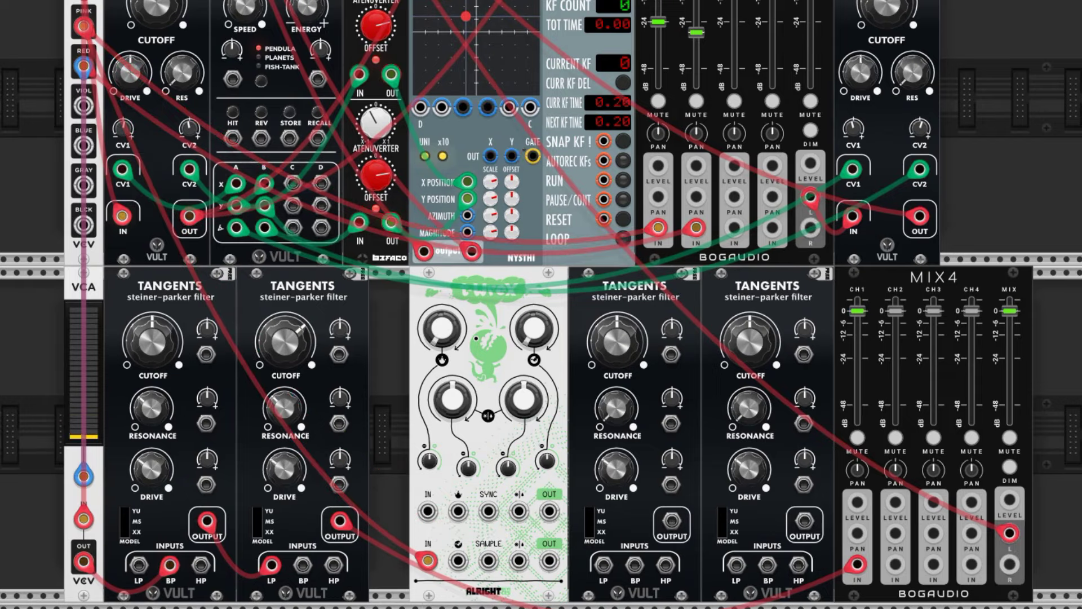
right_click(533, 326)
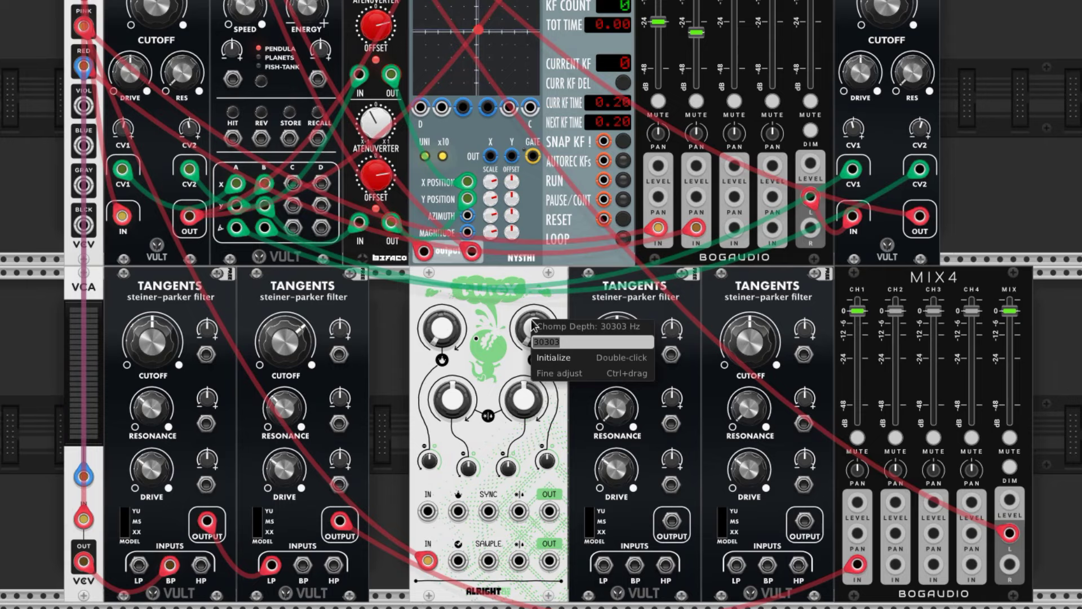
text(4900)
key(Return)
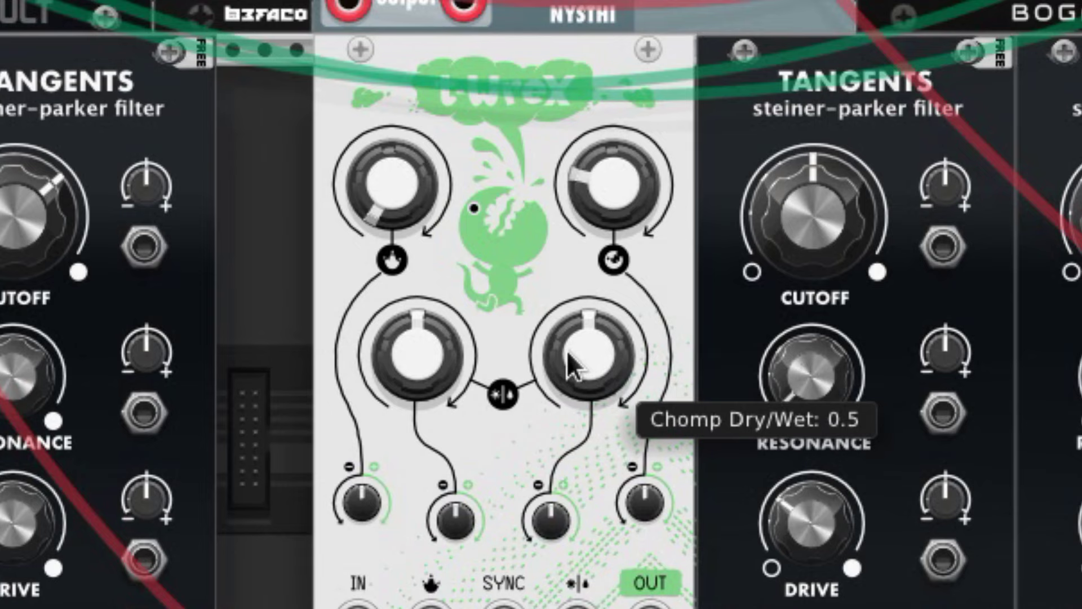
right_click(517, 399)
text(.7)
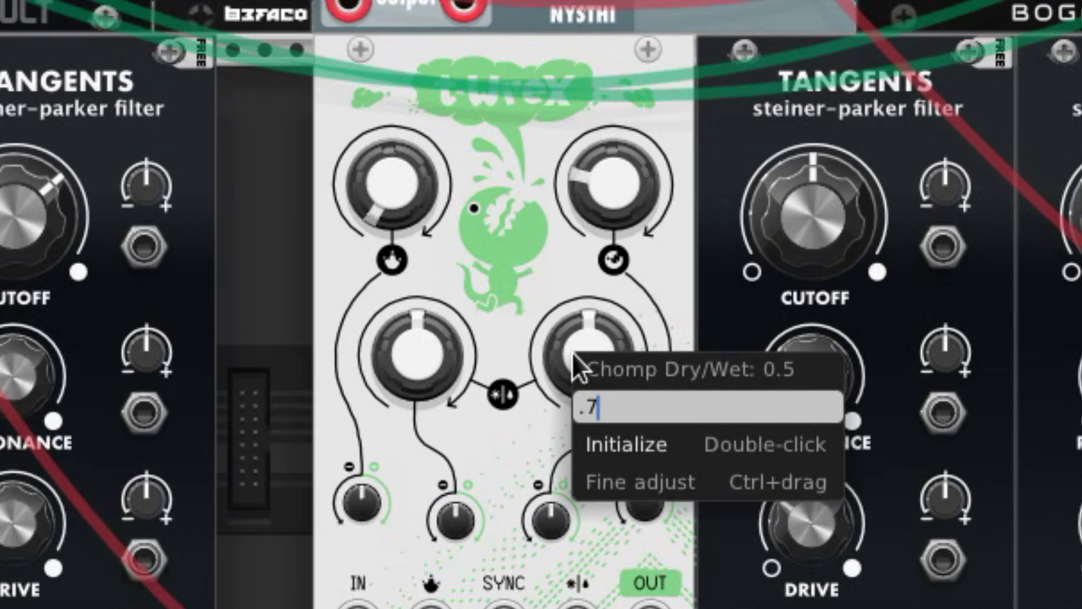
key(Return)
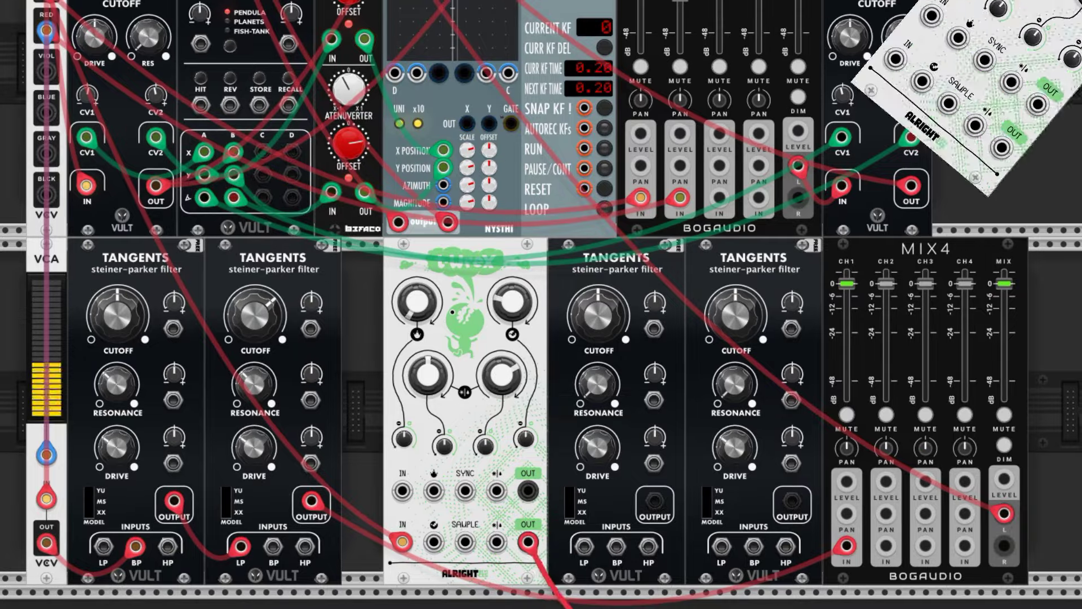
Patch t-WreX into a Tangents BP input, chain it into the next Tangents LP, and send that to MIX4 CH2
drag(561, 605, 617, 546)
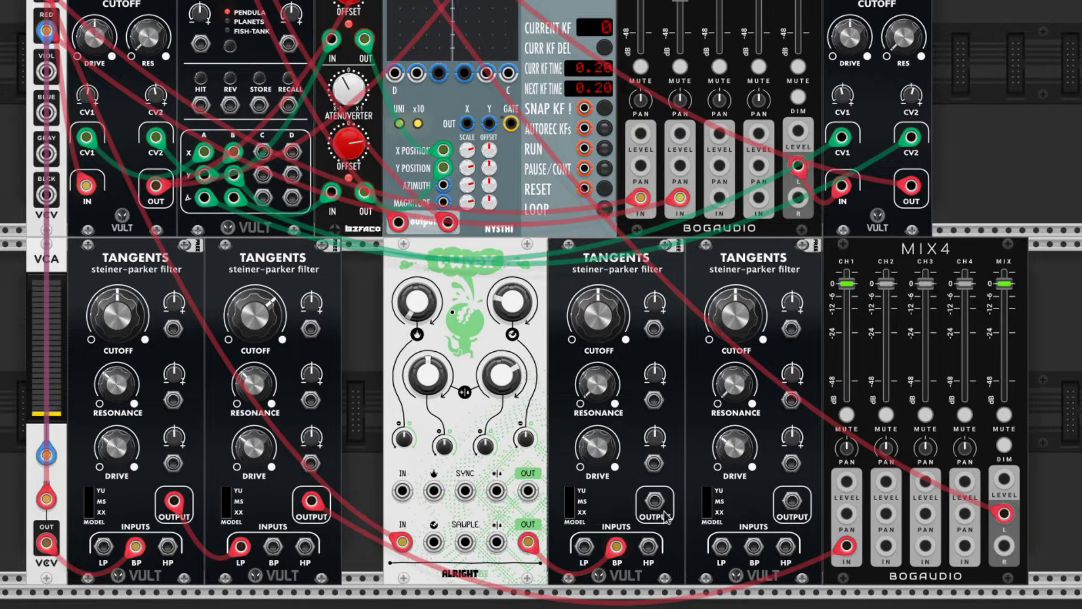
drag(654, 501, 730, 567)
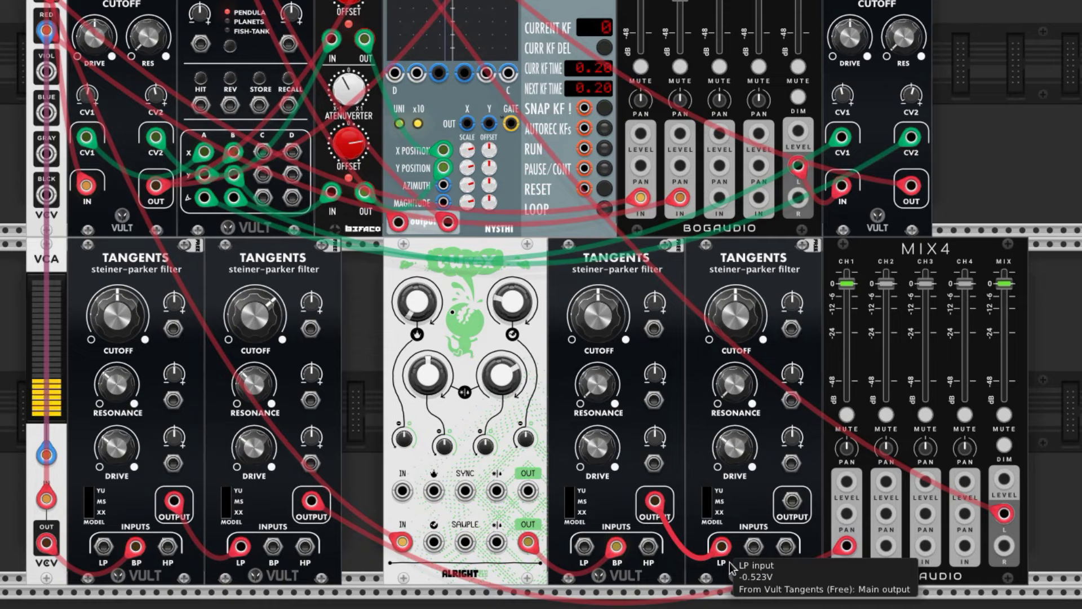
drag(792, 500, 904, 562)
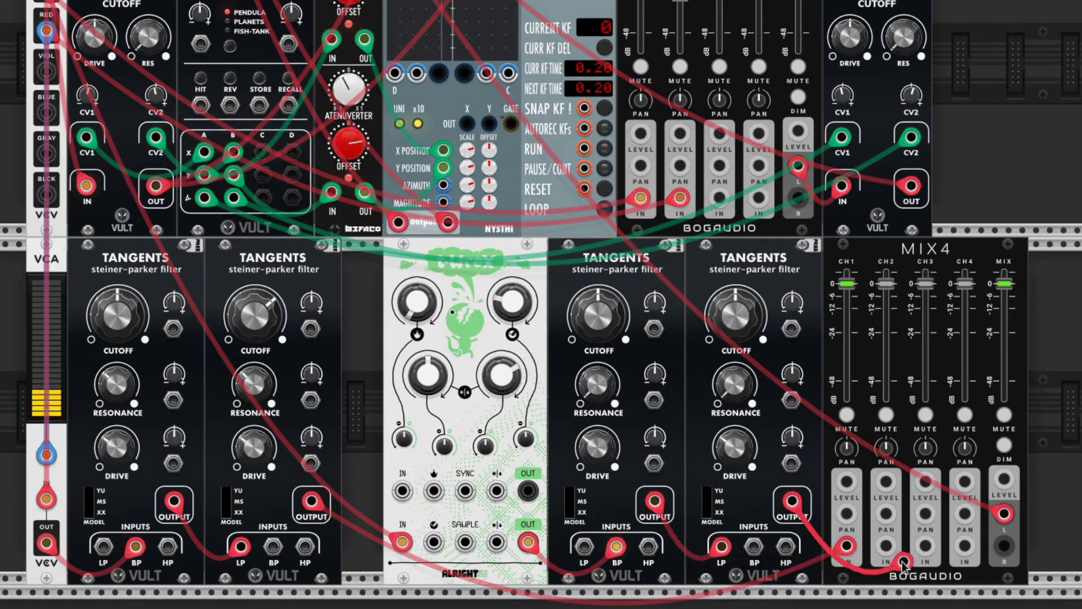
Set the first chained Tangents filter to cutoff 0.813, resonance about 0.43 and drive 0.902
scroll(904, 563, up, 2)
drag(598, 316, 599, 296)
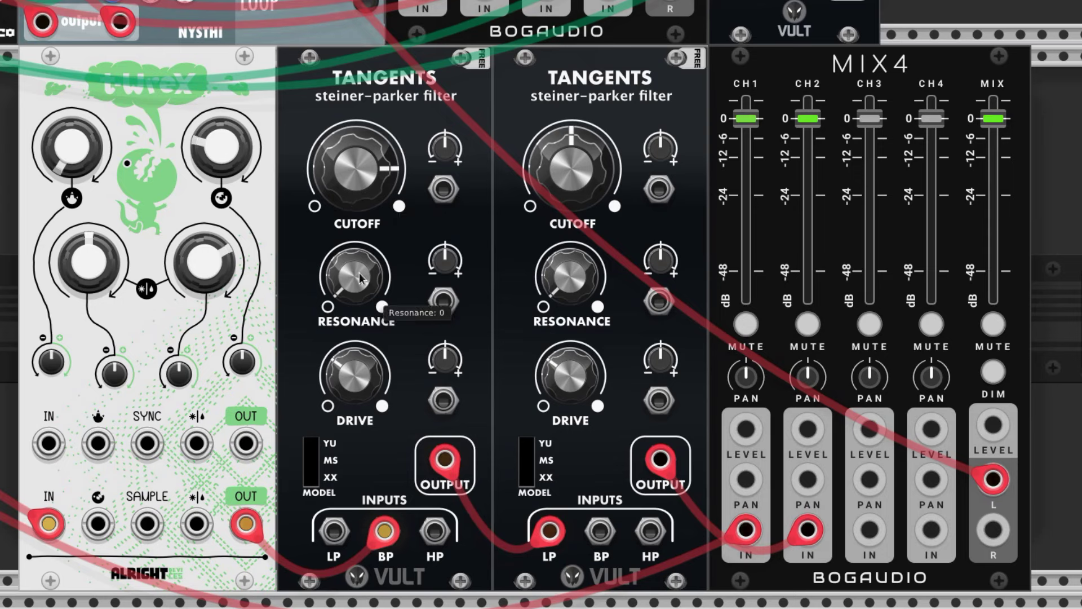
drag(364, 276, 364, 226)
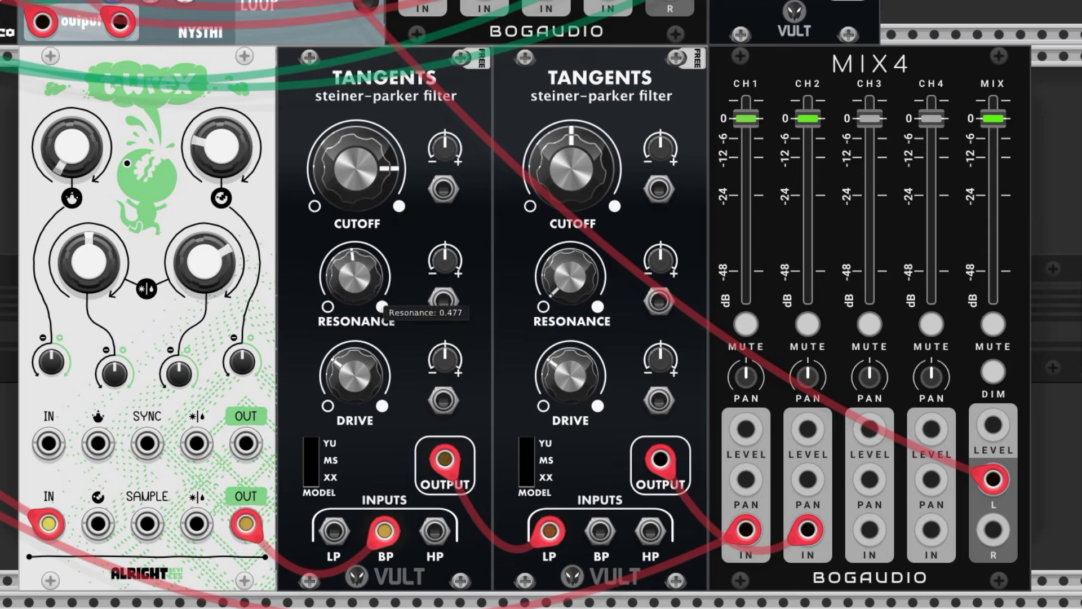
drag(354, 375, 354, 355)
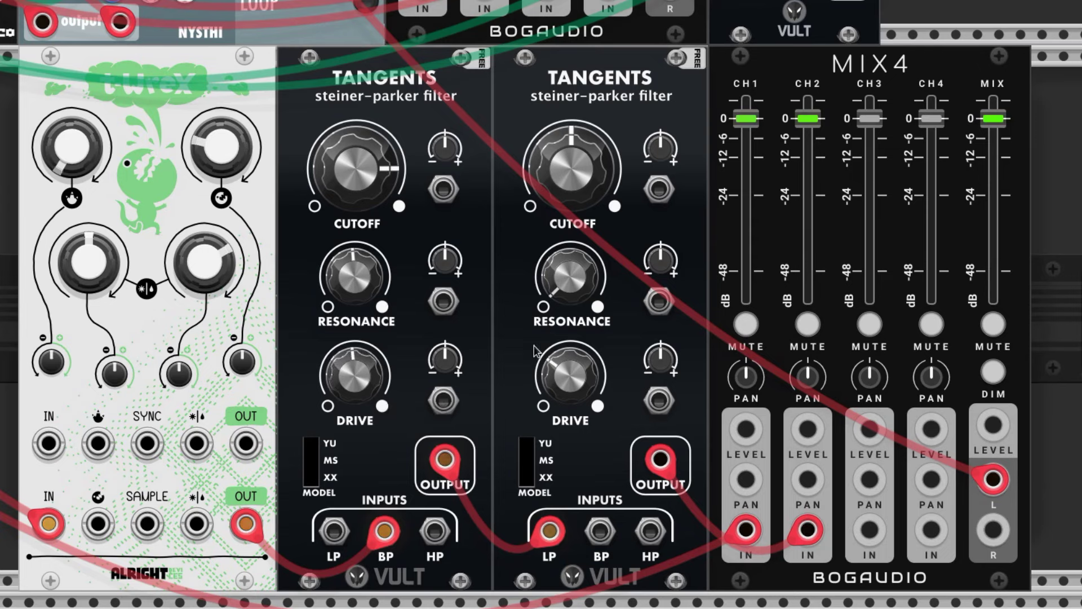
Enter exact values on the second chained Tangents: cutoff 0.6, resonance 0.36, drive 1.34
right_click(577, 169)
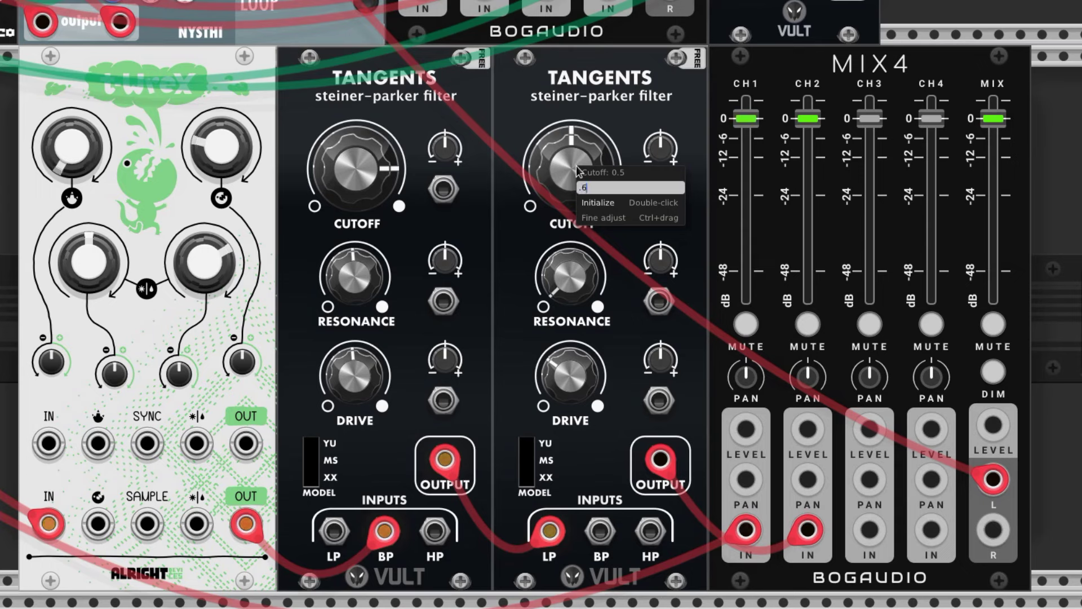
key(Return)
right_click(577, 294)
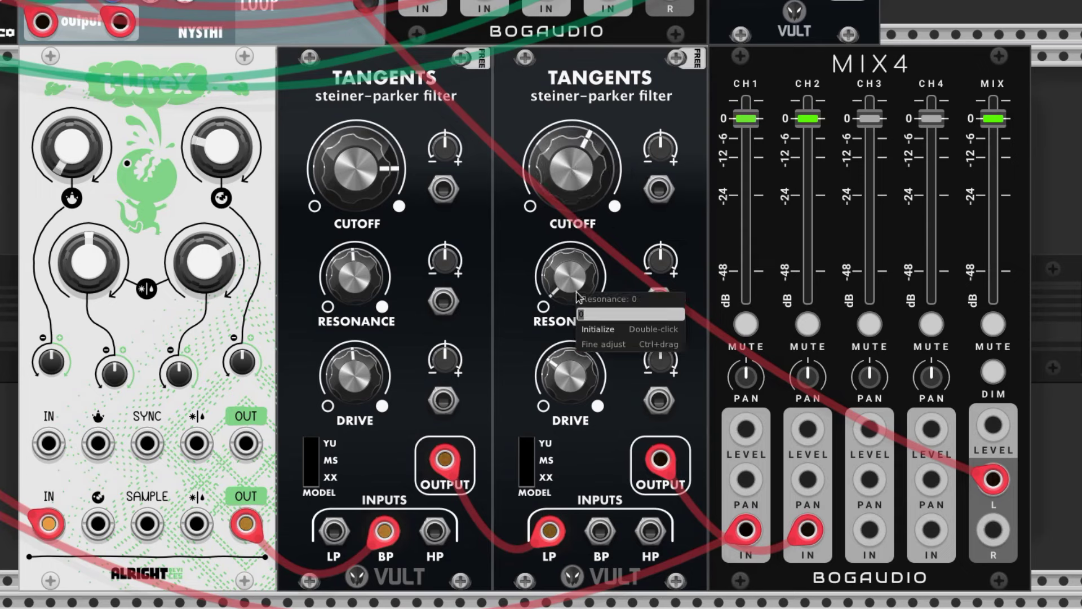
key(Return)
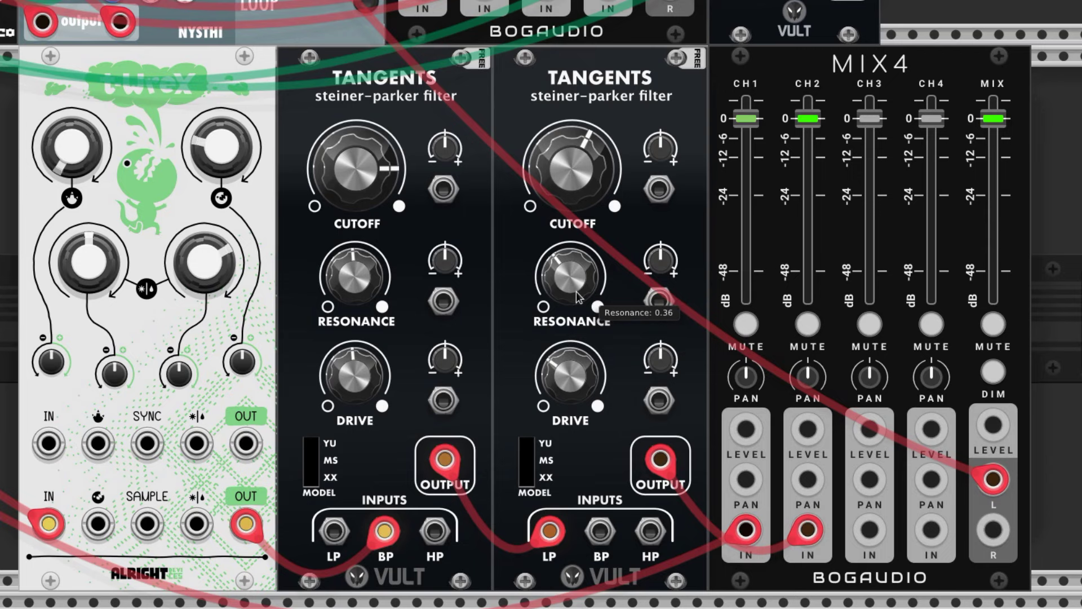
right_click(548, 373)
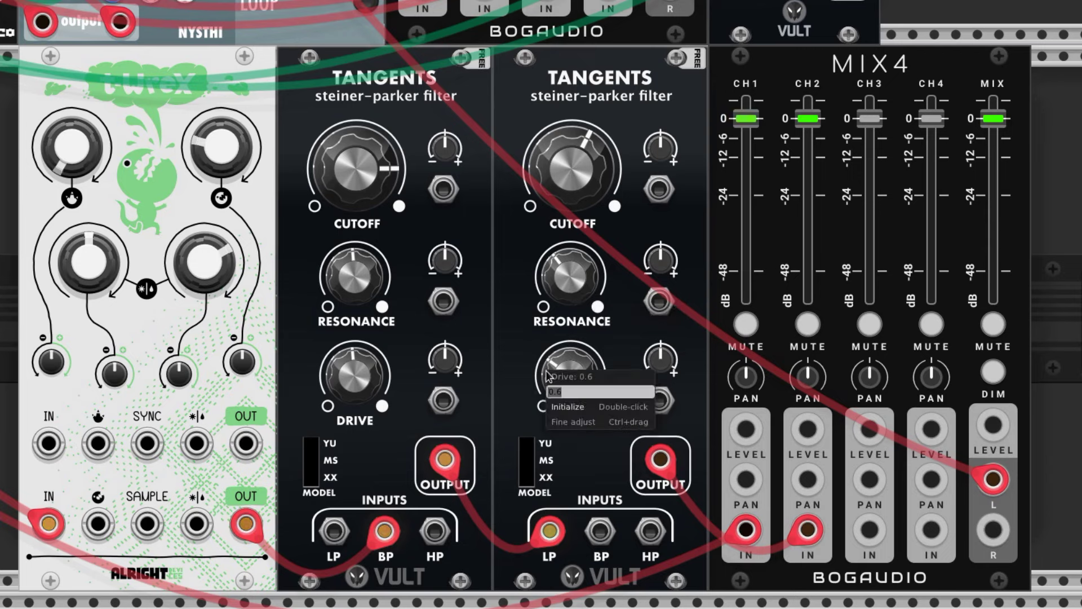
key(Return)
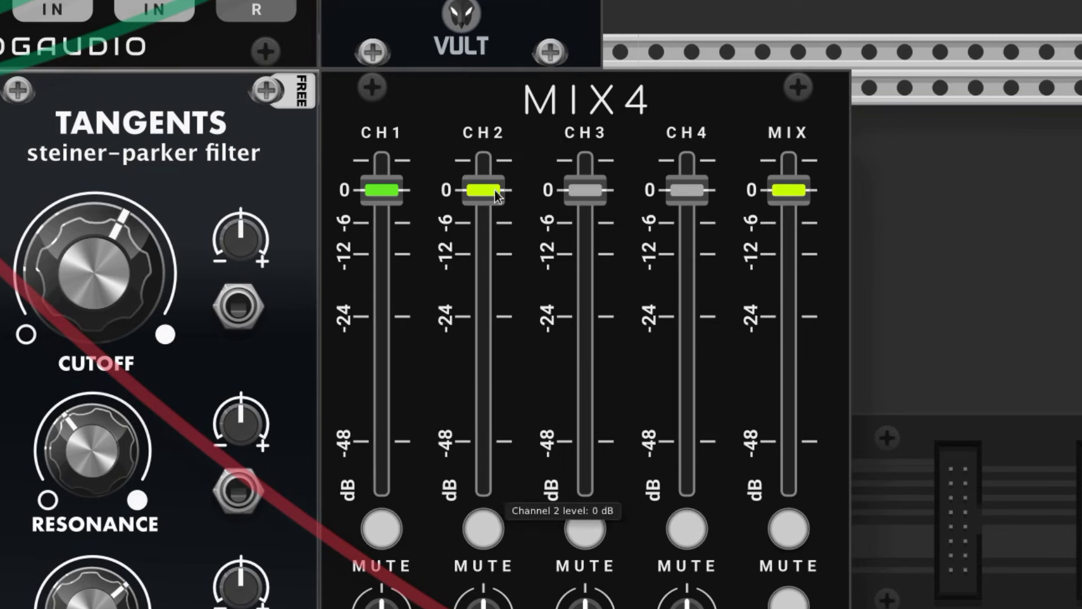
Enter -29 dB as the exact level for the MIX4 channel 2 fader
right_click(813, 119)
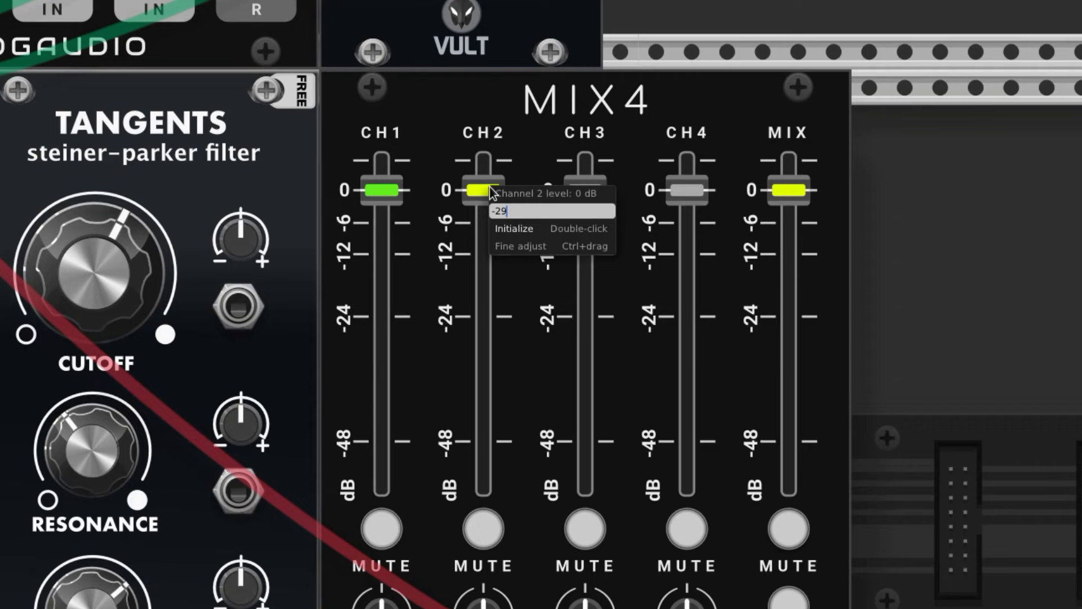
text(-29)
key(Return)
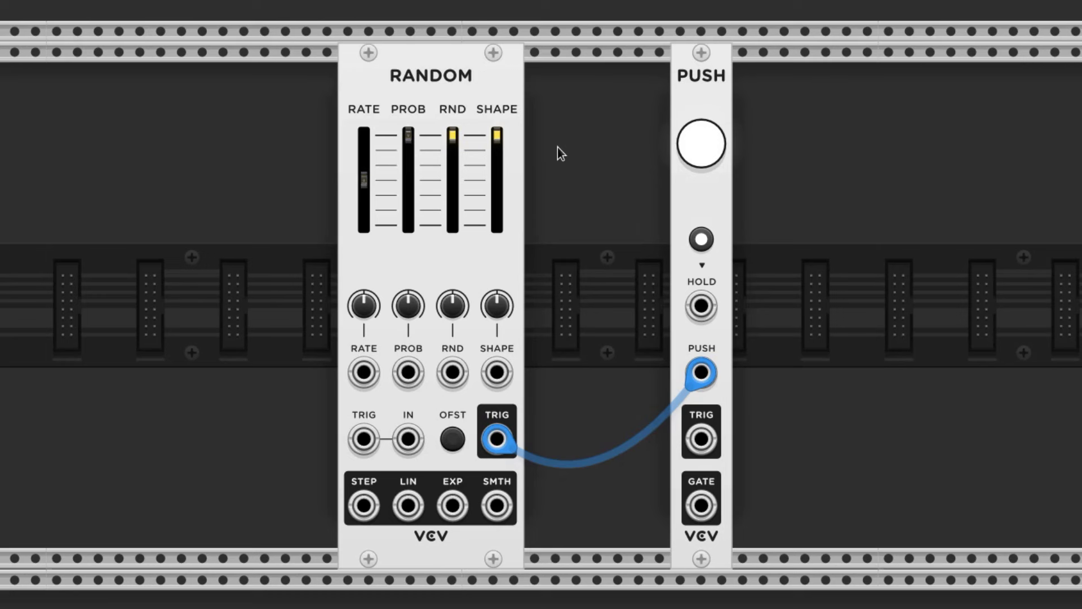
Set Random's RND and SHAPE to 0%, probability to about 50%, and rate to about 0.25 Hz
drag(456, 140, 454, 224)
mouse_move(499, 131)
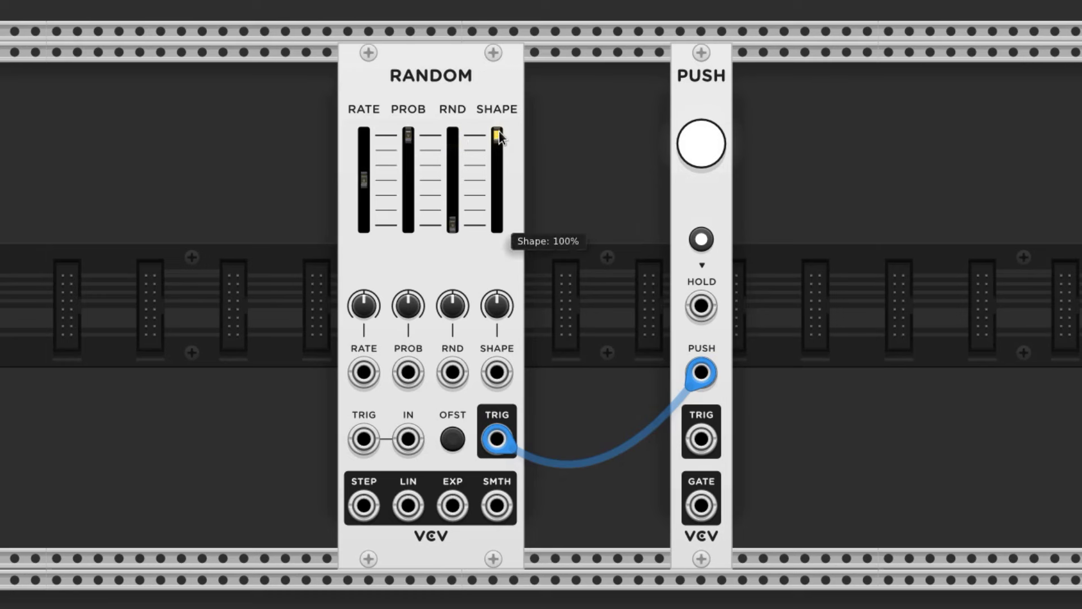
drag(499, 135, 498, 225)
drag(408, 148, 407, 196)
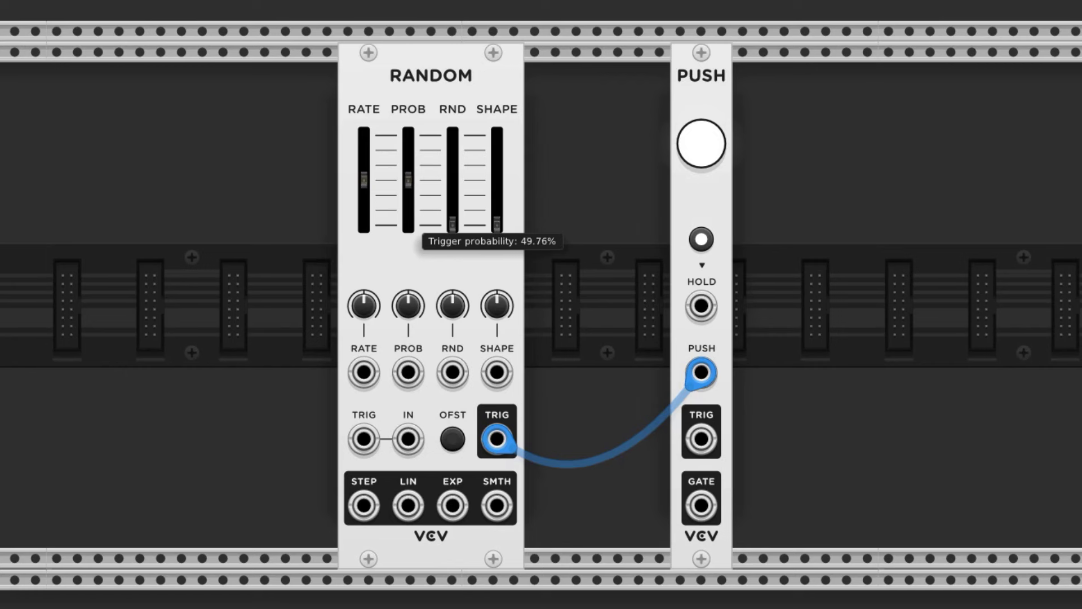
drag(369, 179, 365, 207)
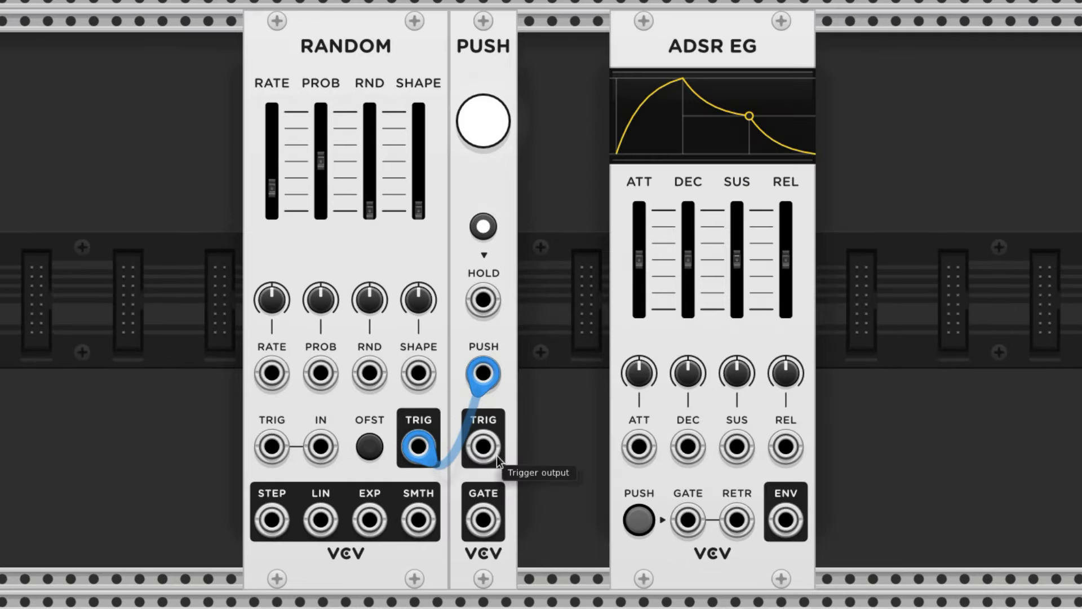
Gate the ADSR from Push TRIG, with a 1 ms attack and a 5000 ms release
drag(496, 456, 706, 527)
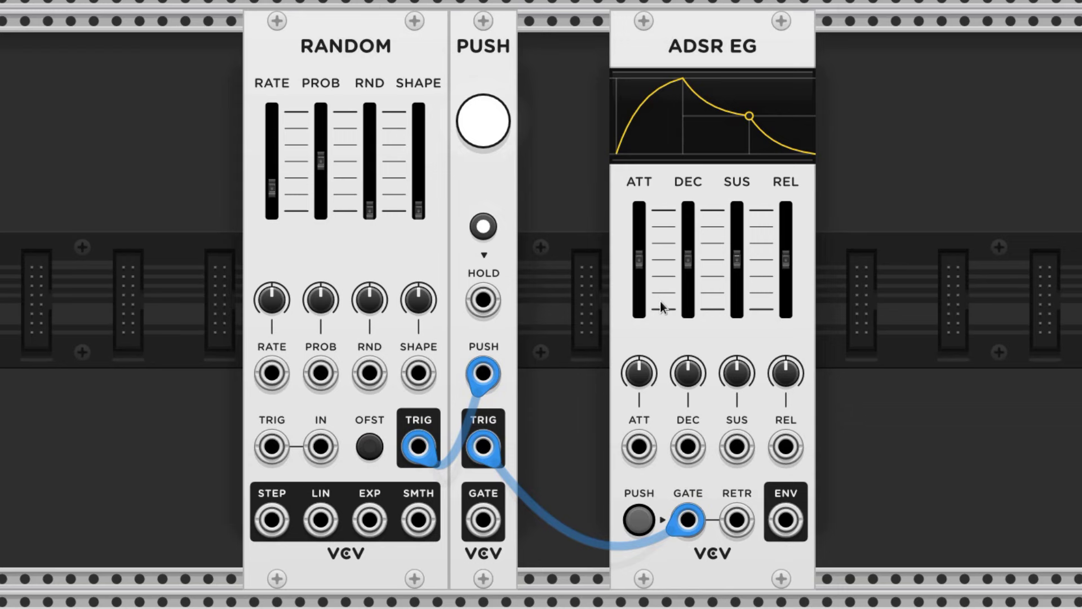
drag(644, 270, 645, 315)
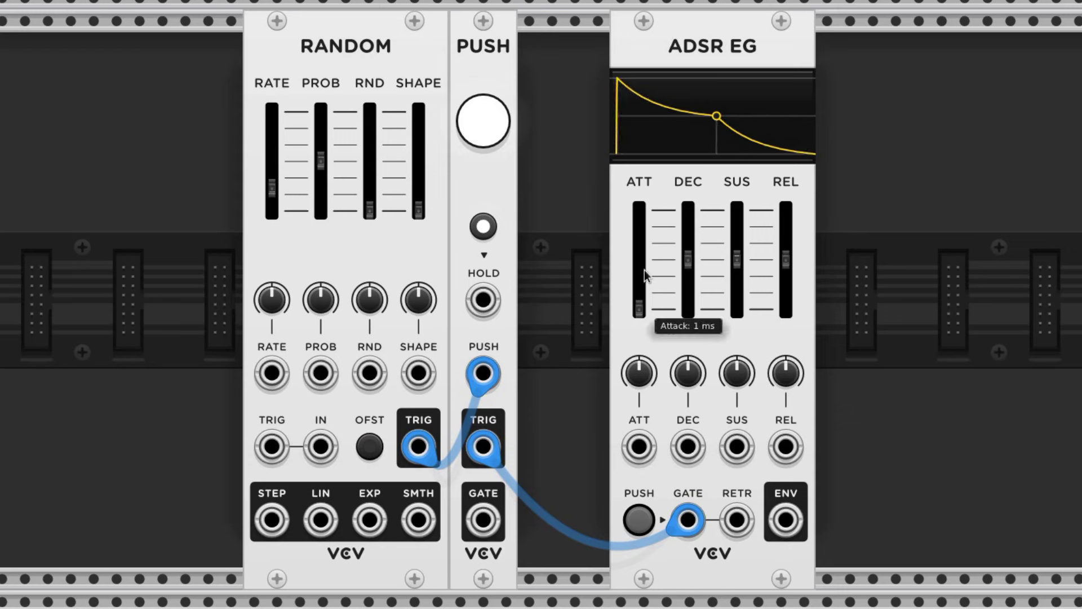
right_click(786, 264)
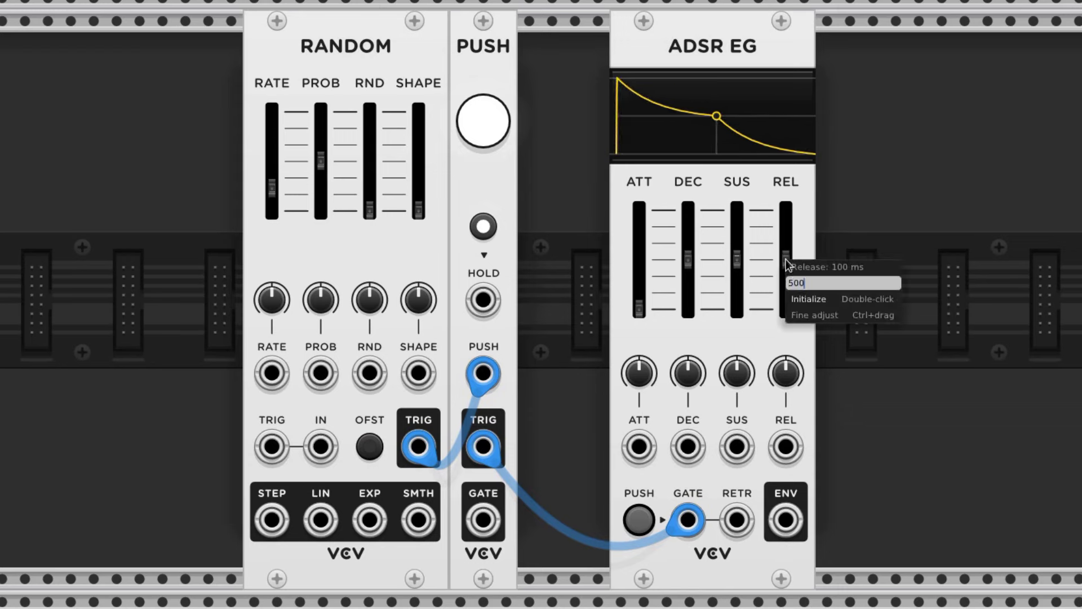
text(5000)
key(Return)
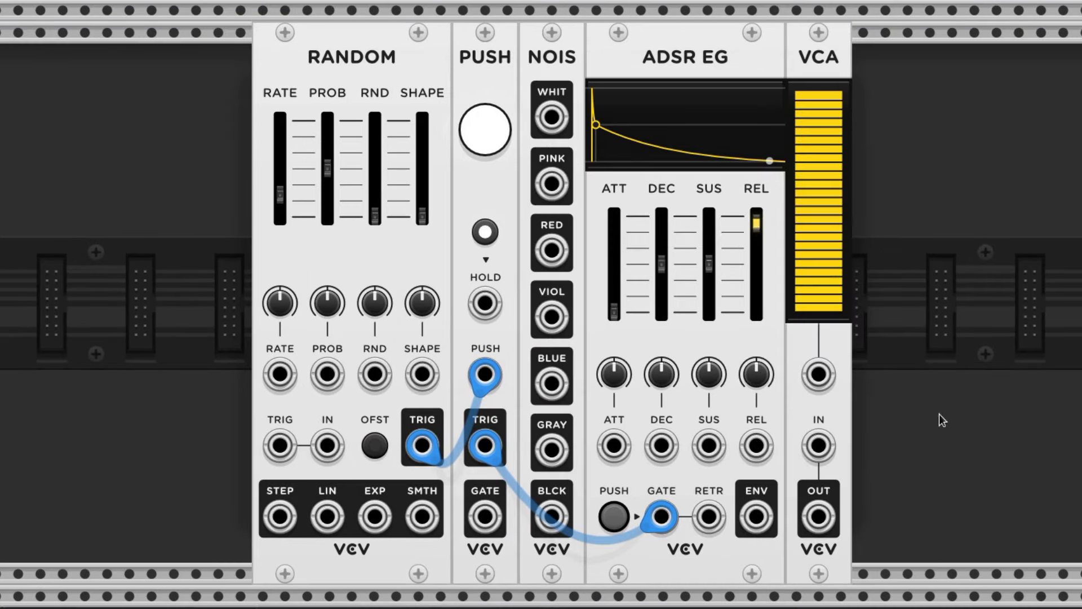
Cable NOIS white into the VCA, ADSR ENV to VCA CV, VCA through three VCFs, and the last HPF to mixer 04
drag(564, 118, 819, 445)
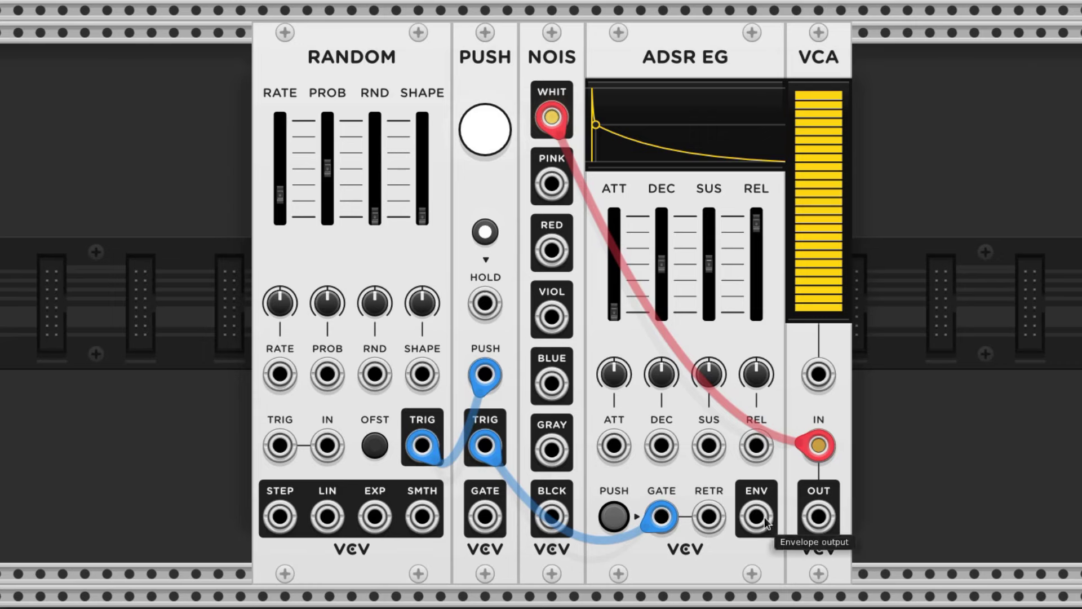
drag(757, 516, 819, 374)
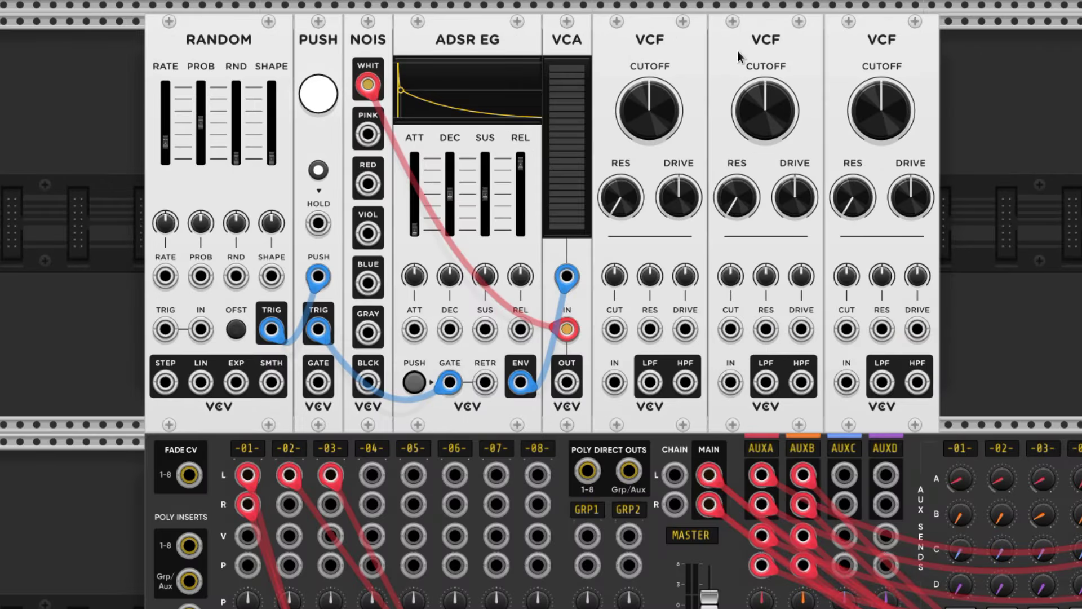
drag(567, 382, 846, 384)
drag(917, 382, 373, 477)
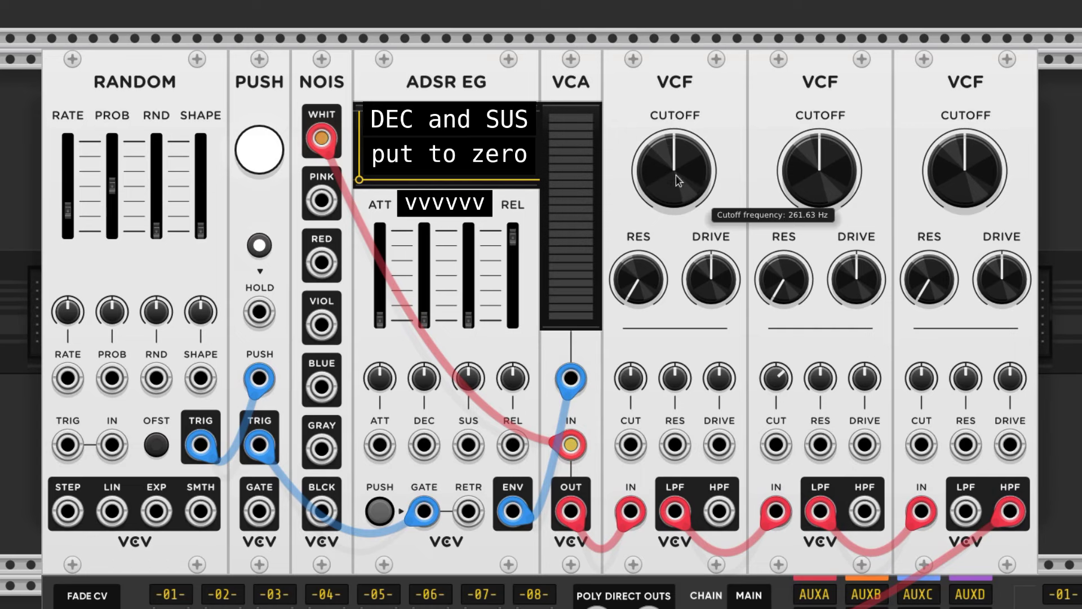
Raise the first VCF's cutoff to about 6095 Hz and its drive to about 115.9%
drag(671, 197, 671, 118)
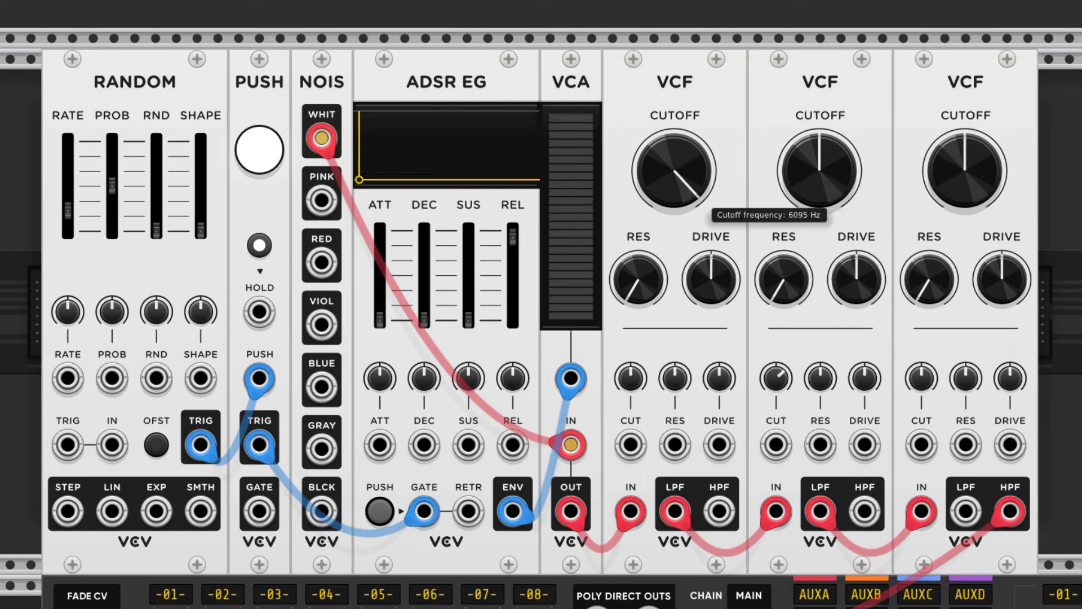
mouse_move(708, 276)
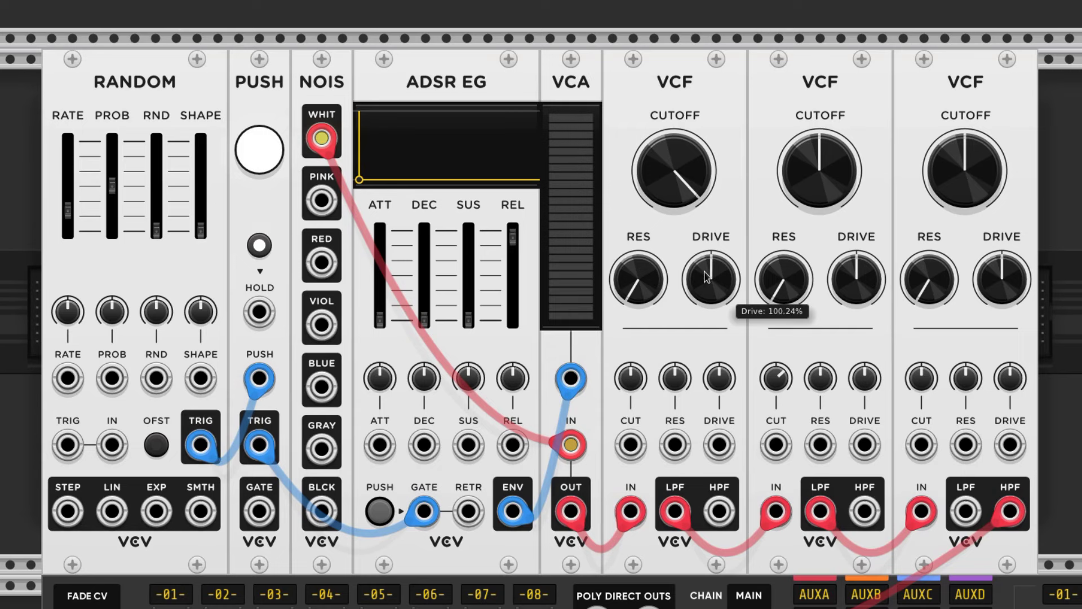
drag(711, 279, 711, 272)
mouse_move(834, 181)
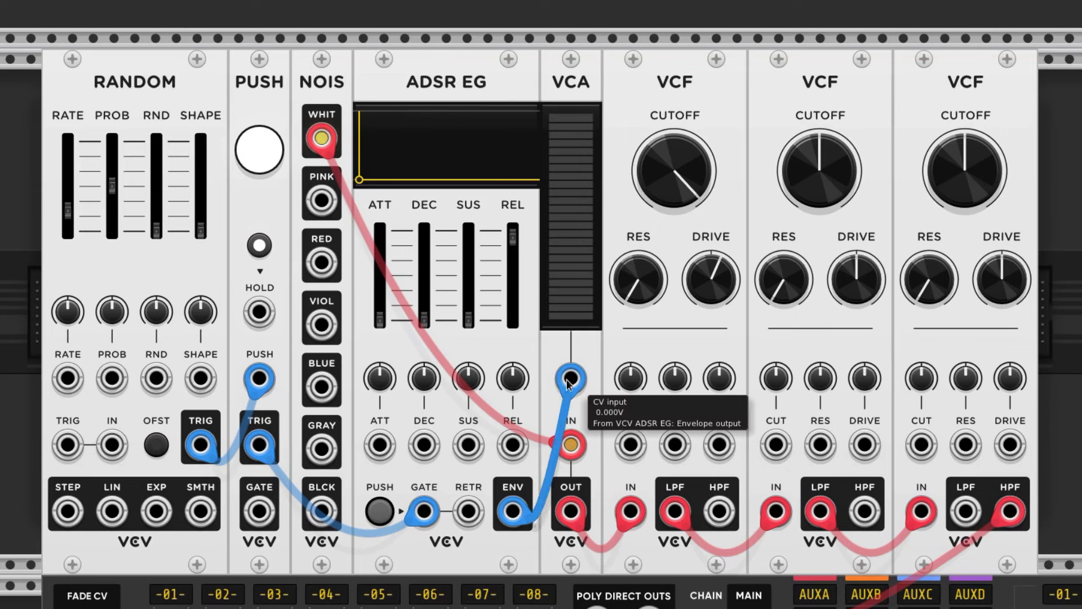
Add slight ADSR modulation to the second VCF's cutoff, then tune VCFs two and three, third cutoff near 124.61 Hz
drag(572, 379, 774, 447)
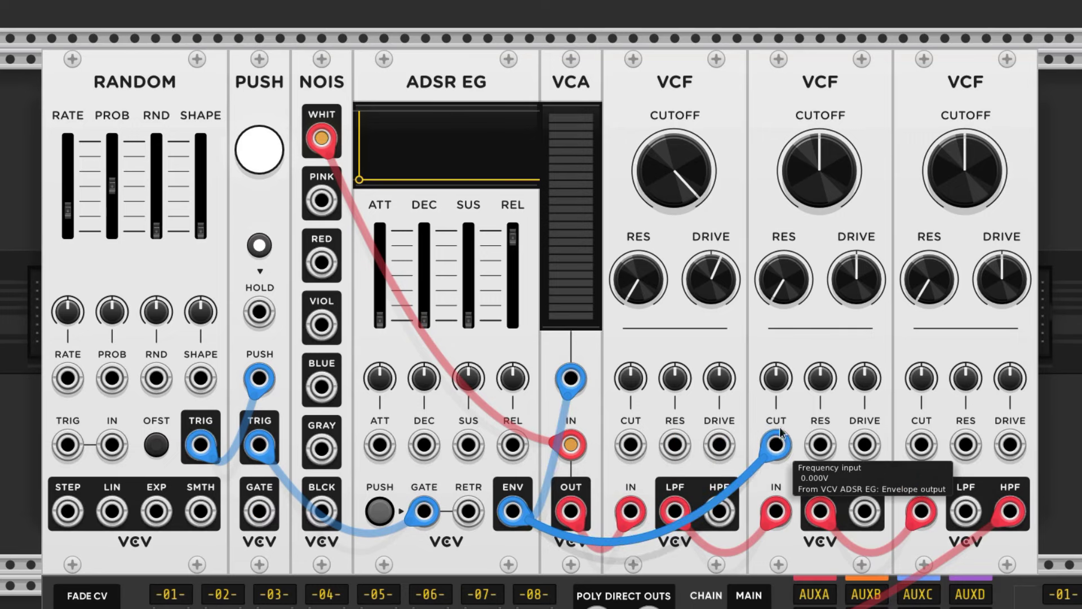
drag(776, 376, 777, 350)
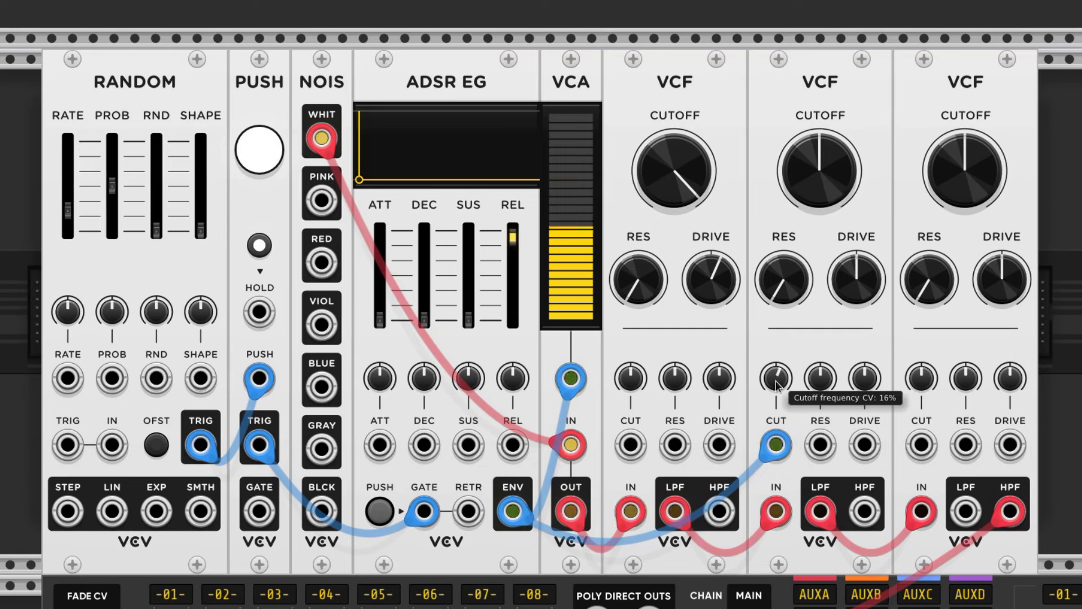
drag(845, 199, 844, 172)
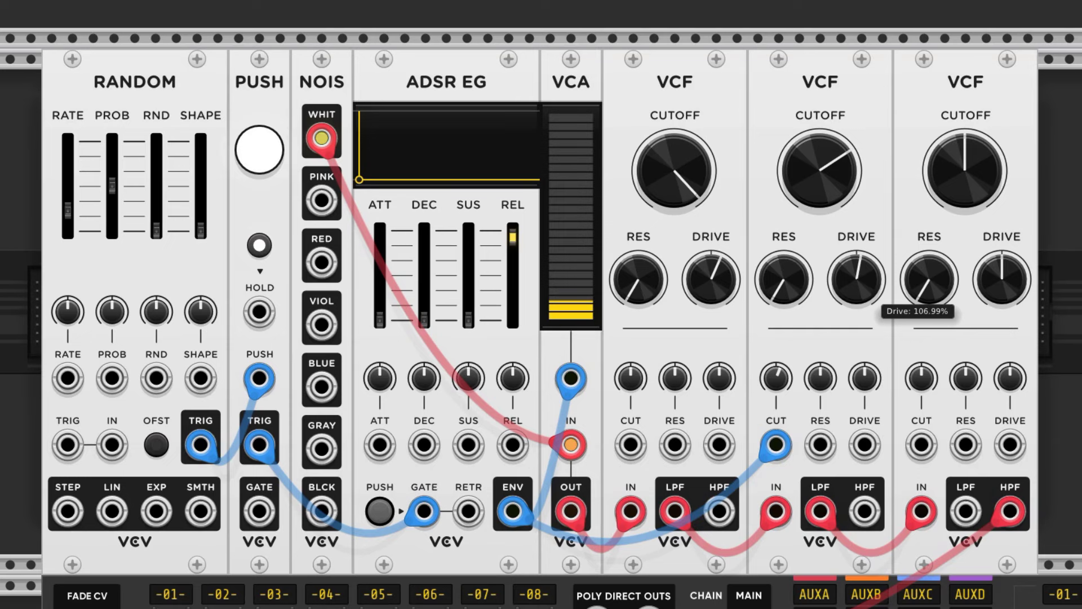
drag(856, 278, 857, 266)
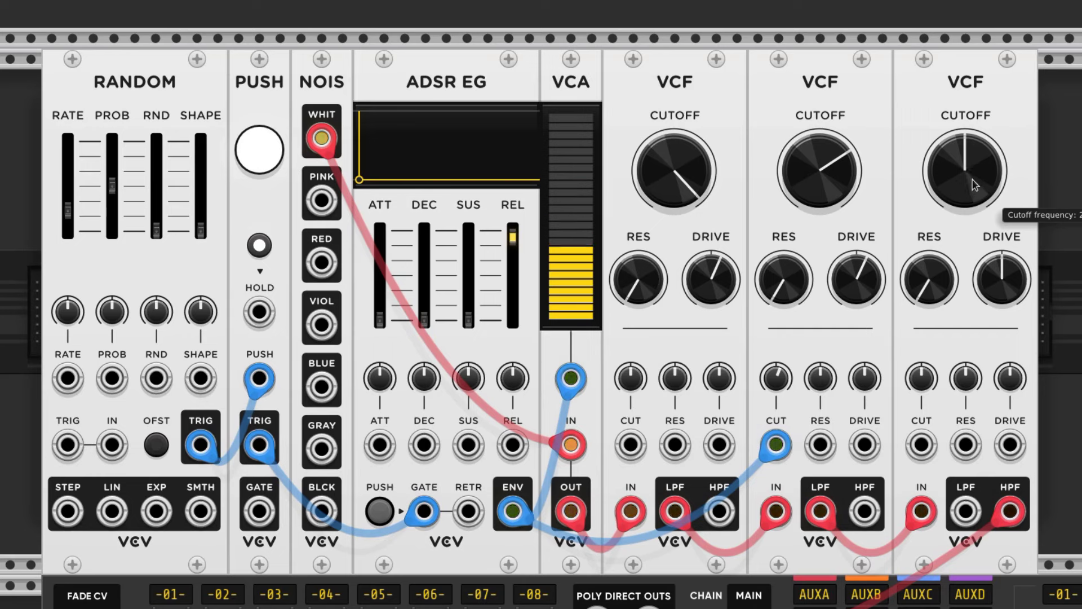
drag(976, 185, 976, 210)
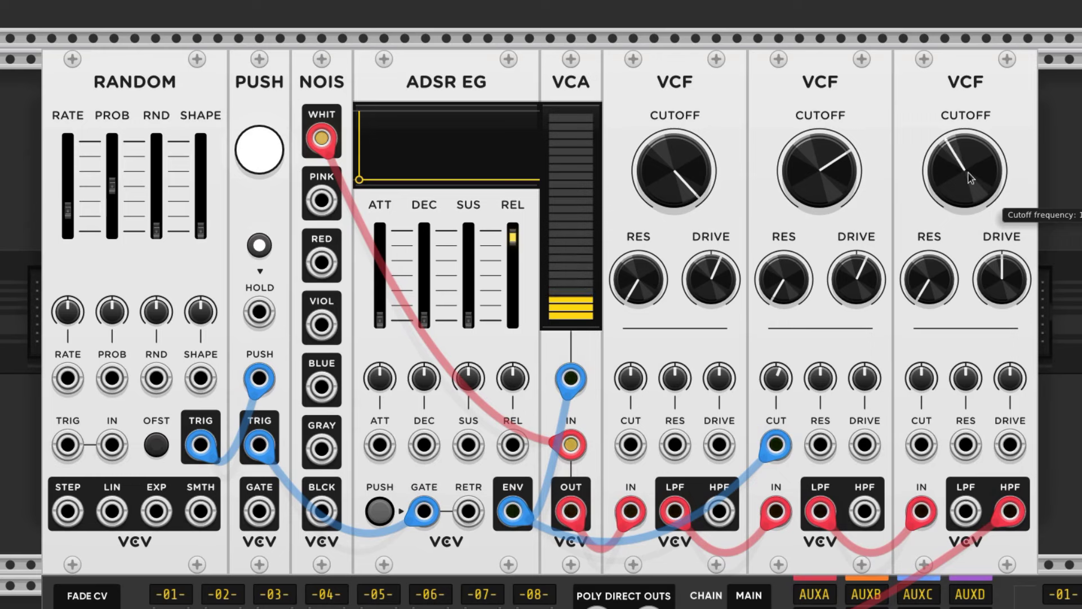
drag(997, 271, 997, 274)
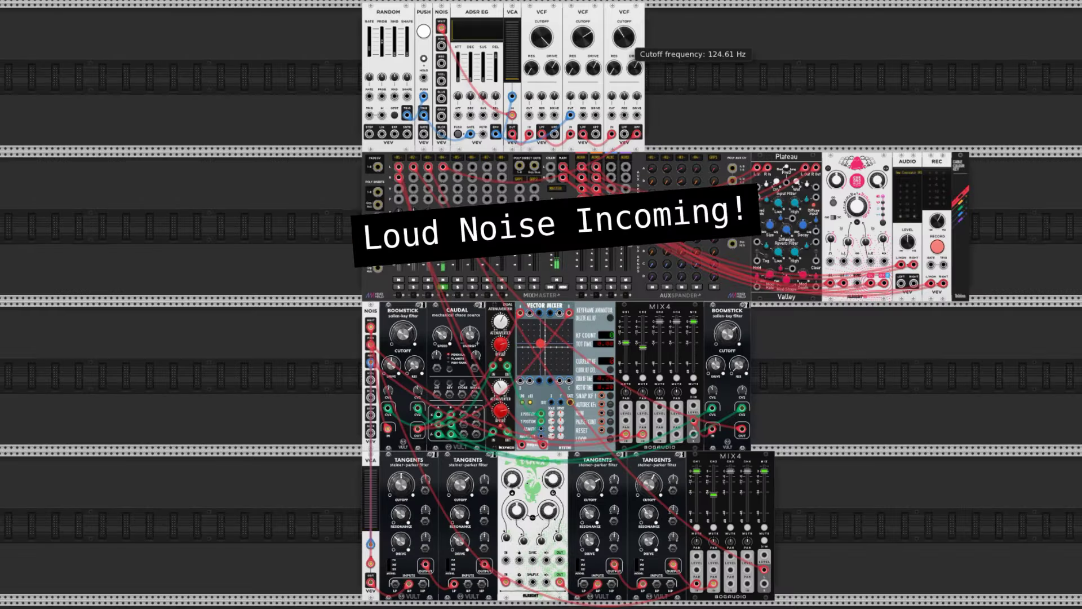
click(424, 32)
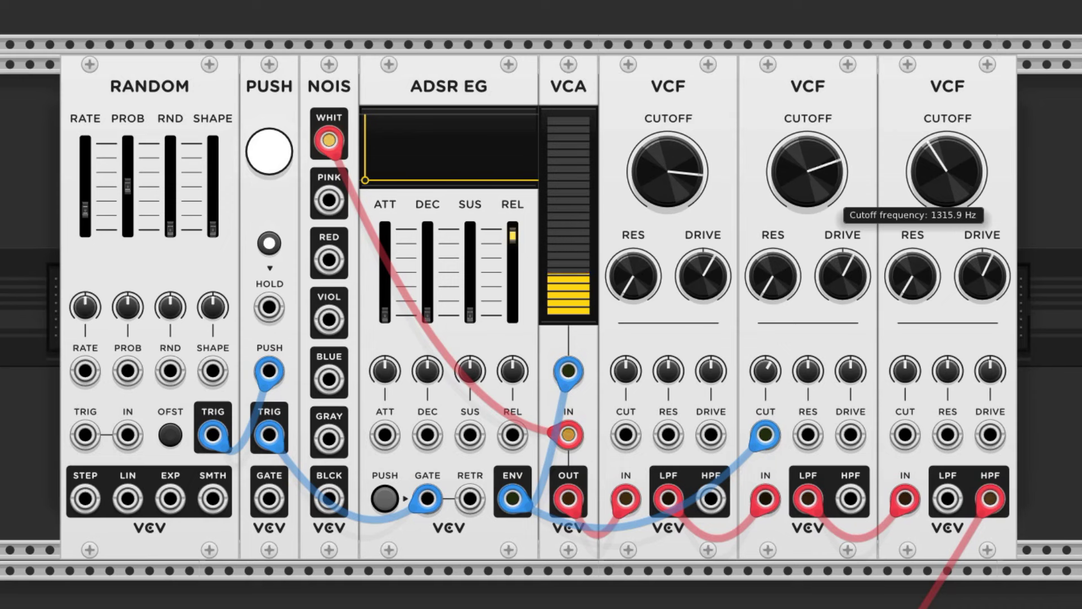
Raise the first VCF's cutoff, lower the third's, and duplicate the thunder modules further right
drag(754, 236, 680, 196)
drag(930, 169, 931, 189)
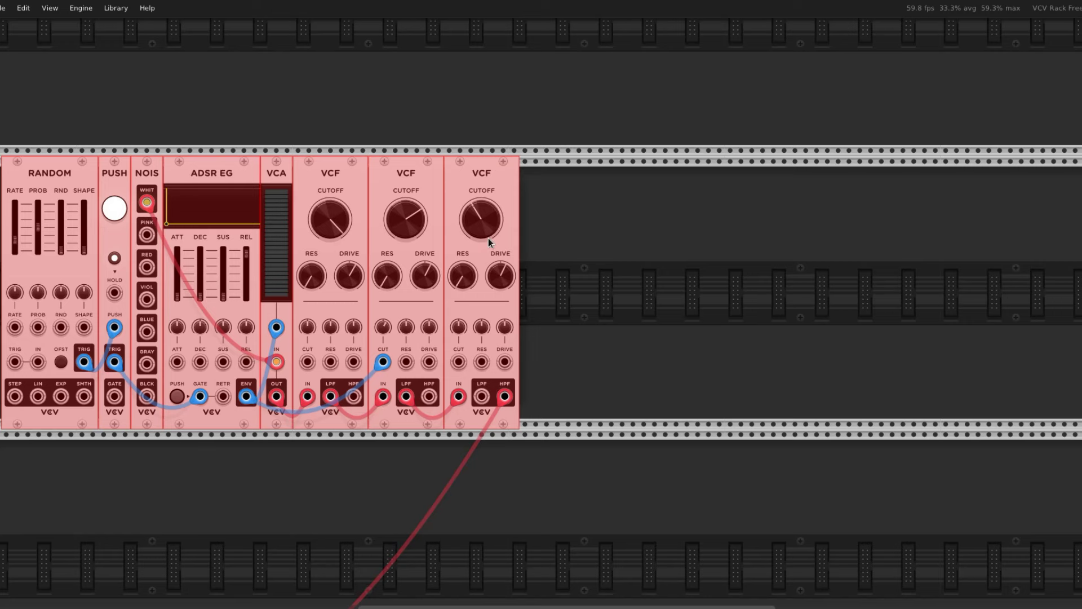
key(ctrl+d)
drag(569, 174, 613, 173)
Fire two test bursts from the Re-Burst module to audition the second thunder voice
click(773, 482)
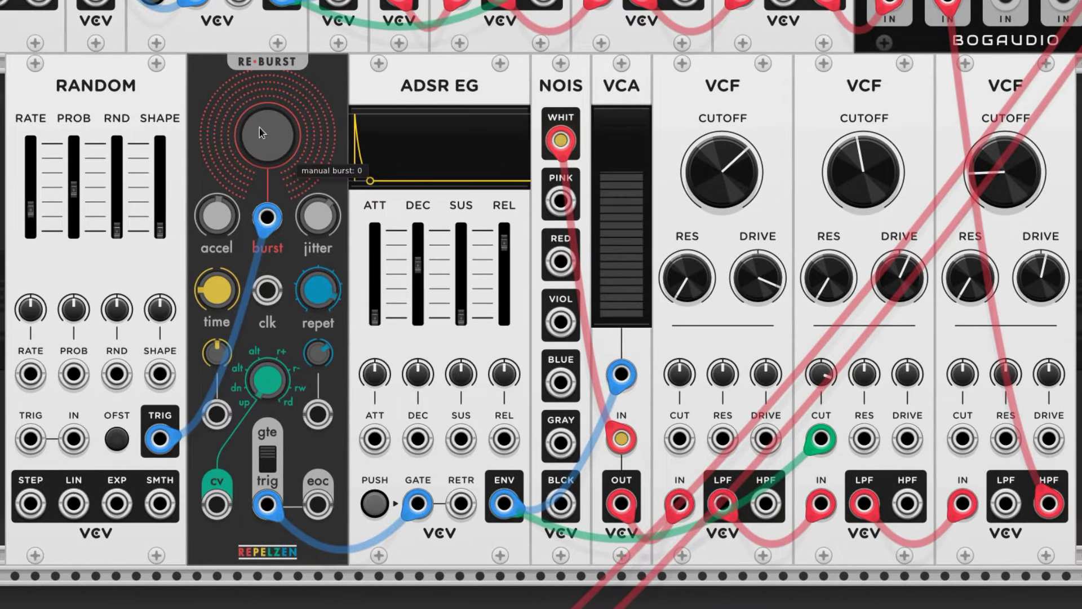
click(259, 133)
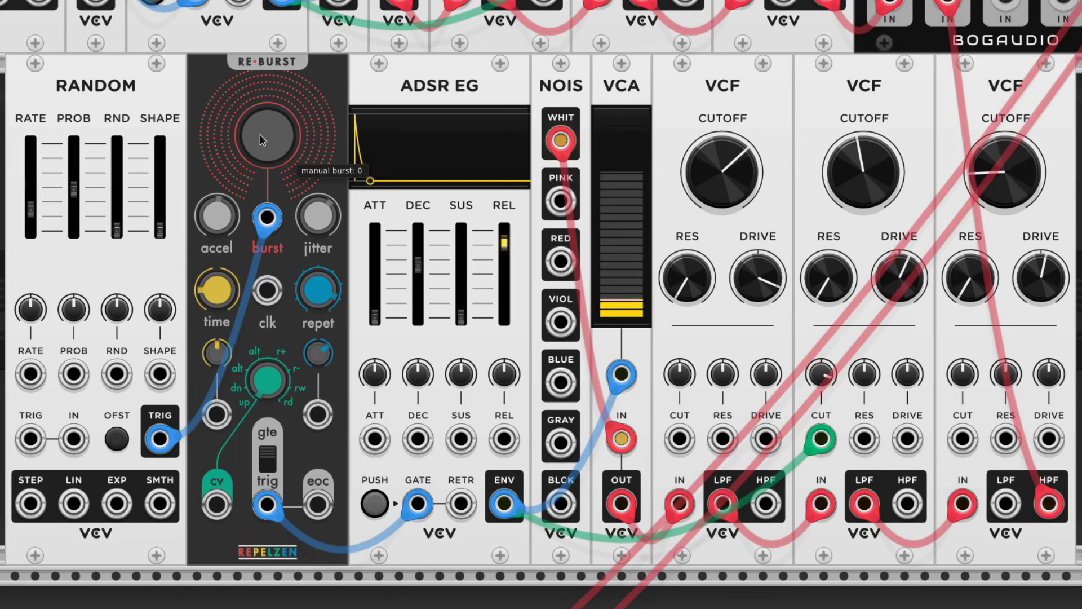
click(259, 136)
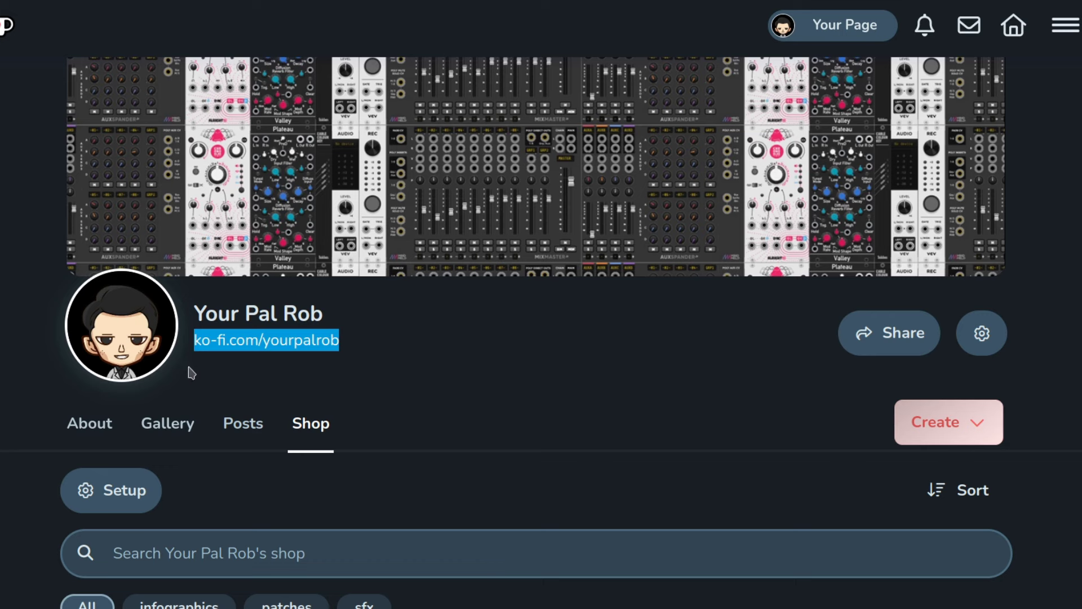
click(188, 368)
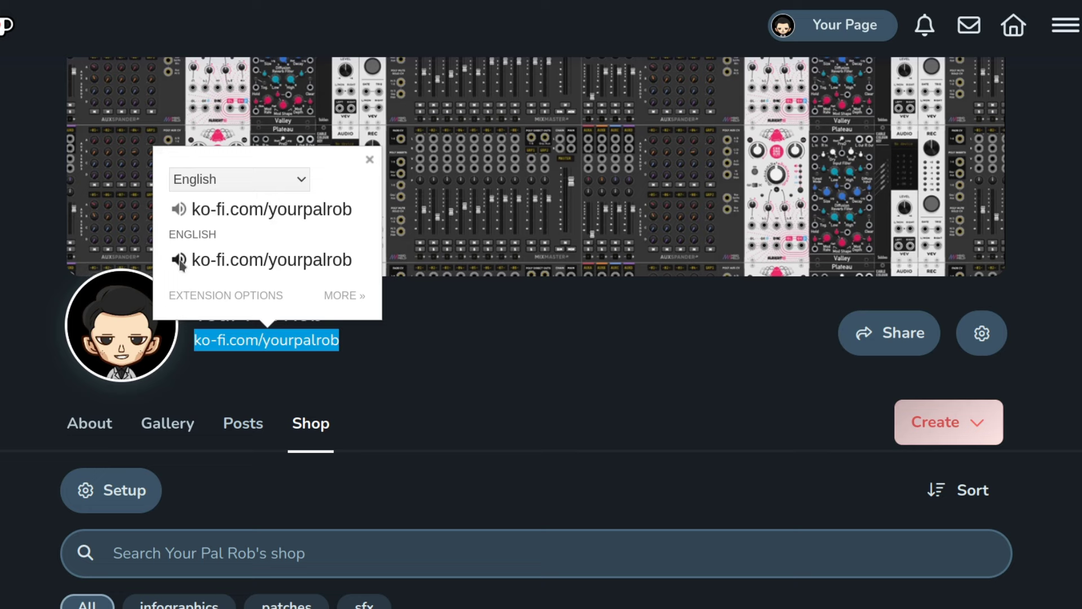